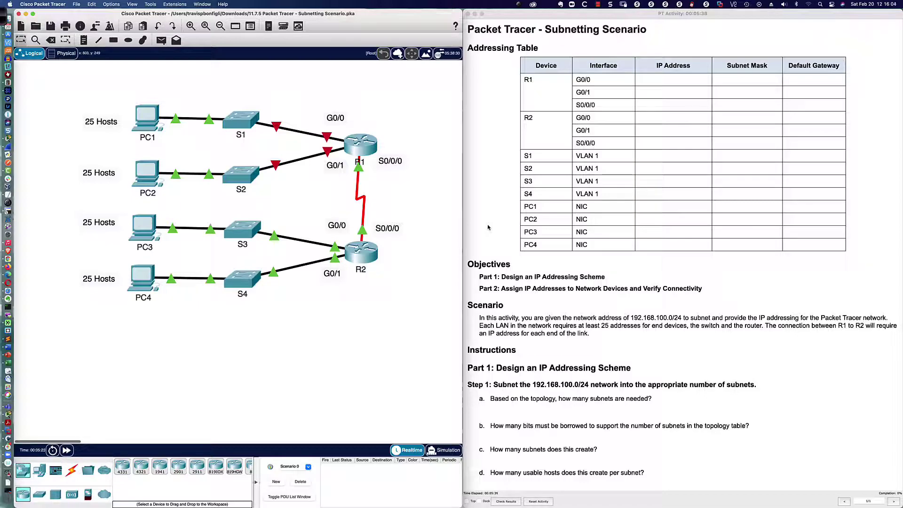
- Highlight the network address 192.168.100.0/24 in the Scenario paragraph of the activity instructions
scroll(487, 227, "down", 2)
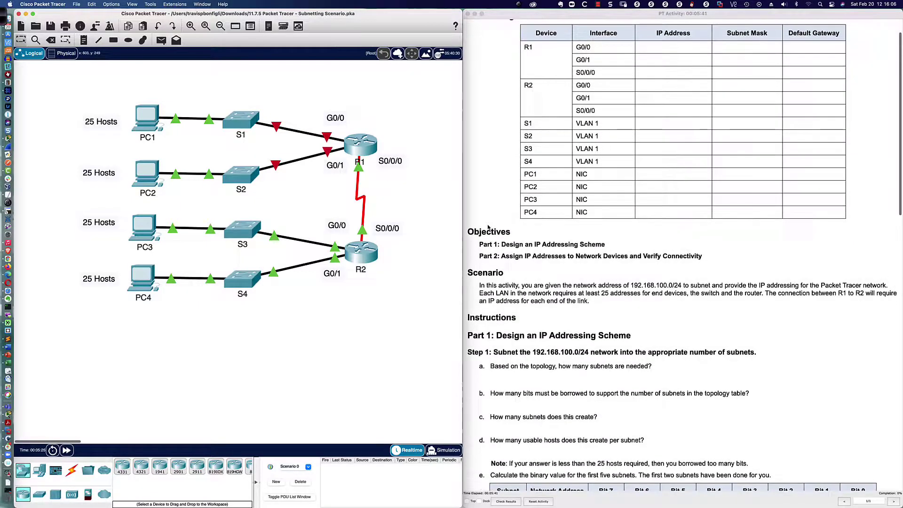
scroll(488, 227, "down", 5)
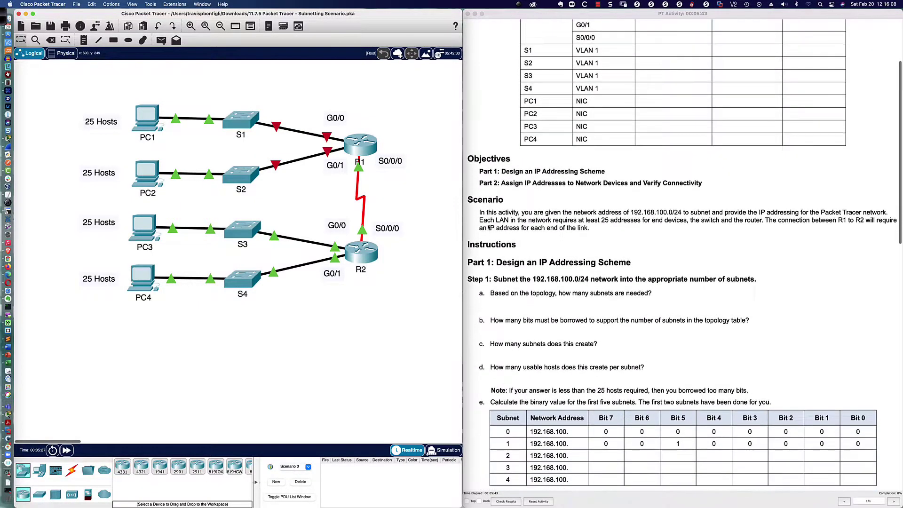
scroll(488, 227, "down", 6)
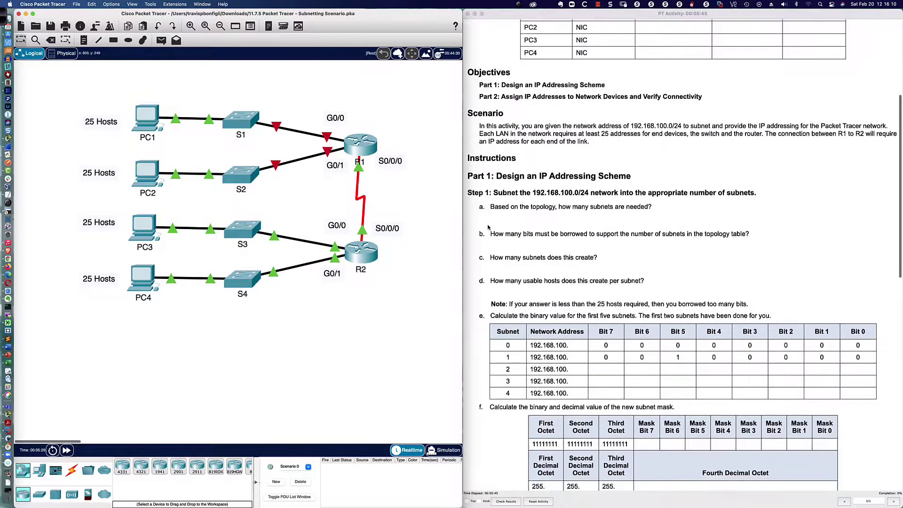
scroll(488, 227, "down", 5)
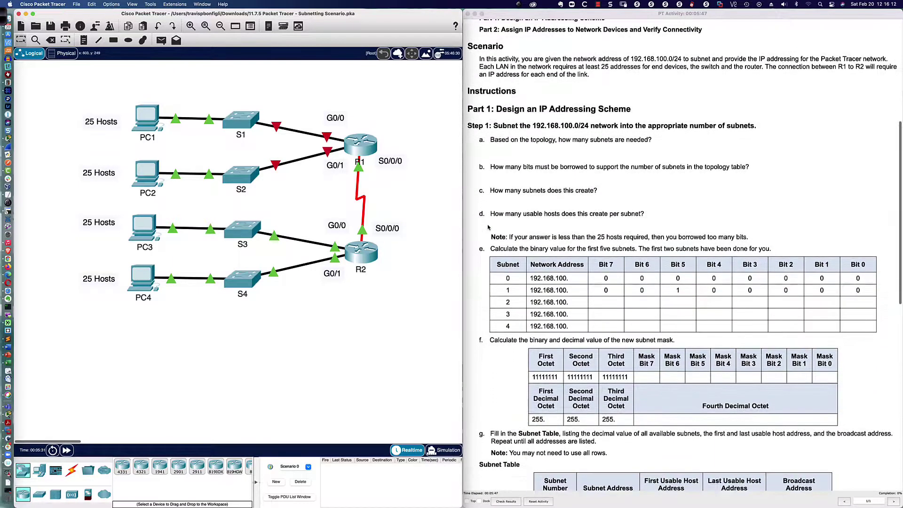
scroll(487, 227, "down", 1)
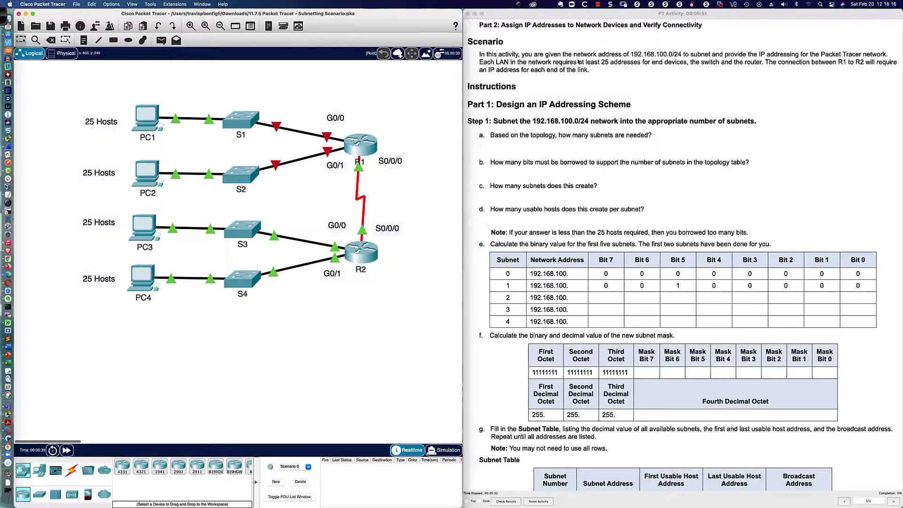
left_click(630, 54)
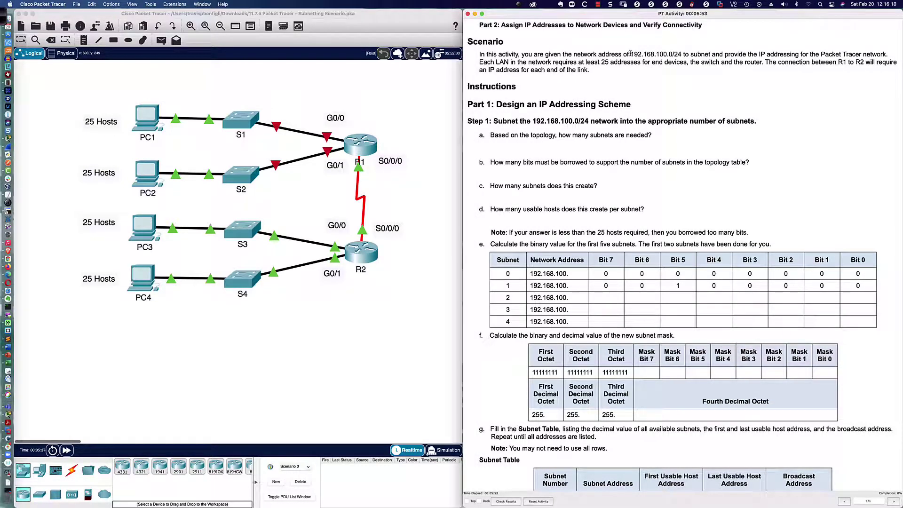
left_click_drag(630, 53, 682, 54)
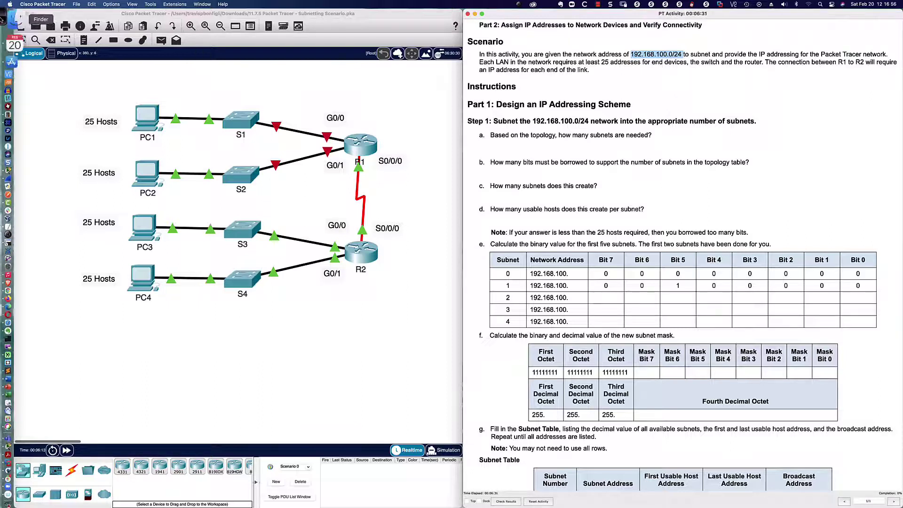
- Handwrite the host calculation 8, 2^8 = 256 - 2 = 254 under the network address, boxing 254 and the address 192.168.100.0/24
left_click(3, 17)
left_click(360, 15)
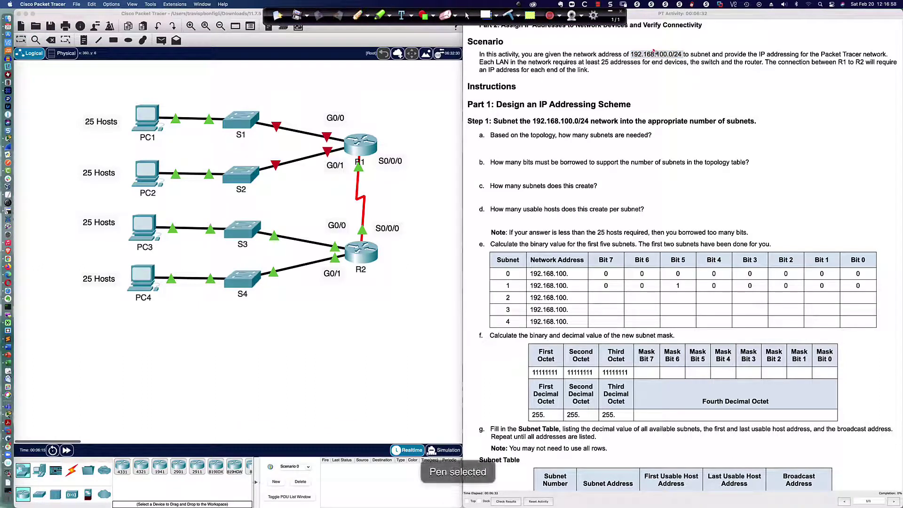
mouse_move(672, 60)
left_mouse_down()
mouse_move(671, 71)
mouse_move(687, 69)
mouse_move(692, 79)
mouse_move(707, 79)
mouse_move(711, 69)
mouse_move(725, 81)
mouse_move(752, 72)
mouse_move(751, 81)
mouse_move(775, 74)
mouse_move(784, 83)
left_mouse_up()
mouse_move(790, 77)
left_mouse_down()
mouse_move(808, 83)
mouse_move(817, 70)
mouse_move(824, 86)
mouse_move(793, 69)
mouse_move(794, 85)
mouse_move(832, 88)
left_mouse_up()
left_click_drag(833, 88, 832, 69)
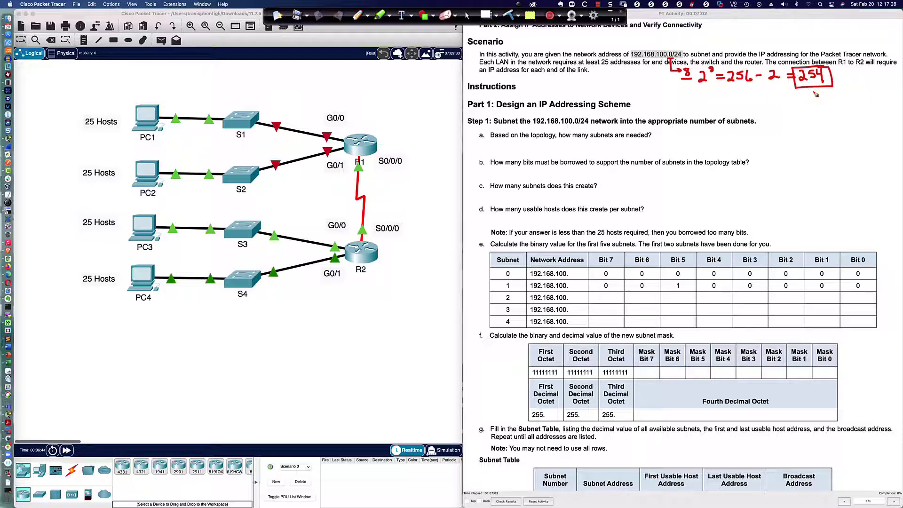
mouse_move(650, 46)
left_mouse_down()
mouse_move(626, 45)
mouse_move(627, 58)
mouse_move(691, 61)
mouse_move(688, 46)
mouse_move(649, 46)
left_mouse_up()
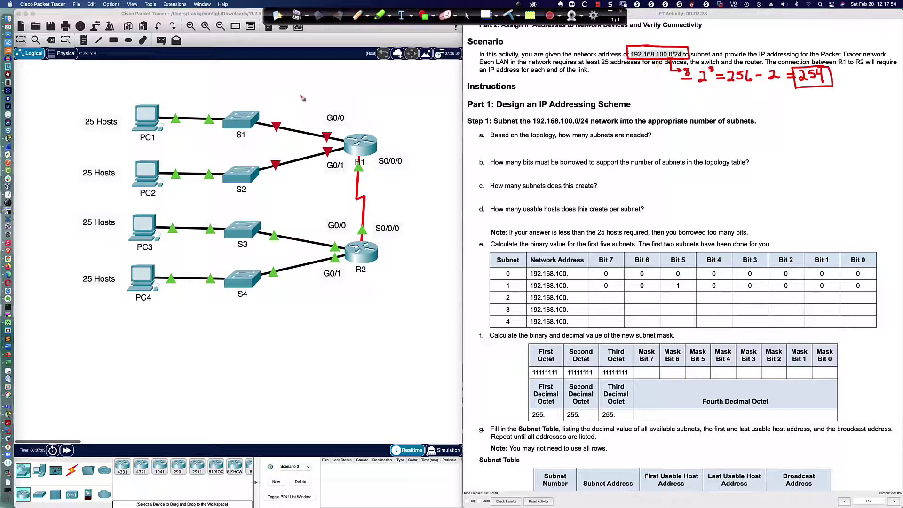
- Underline the four 25 Hosts labels beside PC1 to PC4 in the topology
left_click_drag(87, 127, 120, 131)
left_click_drag(81, 179, 120, 180)
left_click_drag(82, 228, 118, 227)
left_click_drag(85, 285, 116, 286)
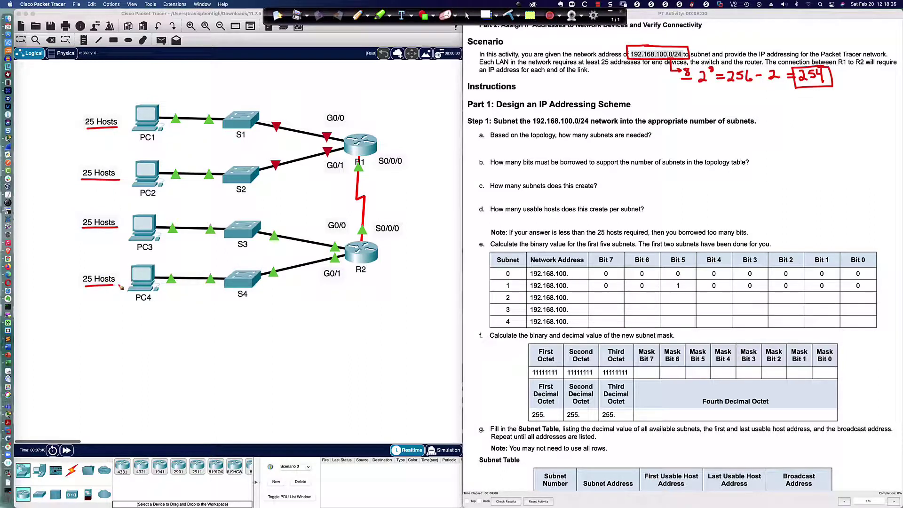
- Label routers R1 and R2 as L3 and bracket the four host networks with a handwritten 4
mouse_move(376, 124)
left_mouse_down()
mouse_move(381, 133)
mouse_move(384, 123)
mouse_move(380, 133)
left_mouse_up()
mouse_move(381, 244)
left_mouse_down()
mouse_move(380, 251)
mouse_move(394, 248)
mouse_move(387, 252)
left_mouse_up()
left_click_drag(29, 183, 30, 190)
mouse_move(79, 114)
left_mouse_down()
mouse_move(70, 113)
mouse_move(56, 214)
mouse_move(55, 254)
mouse_move(73, 303)
left_mouse_up()
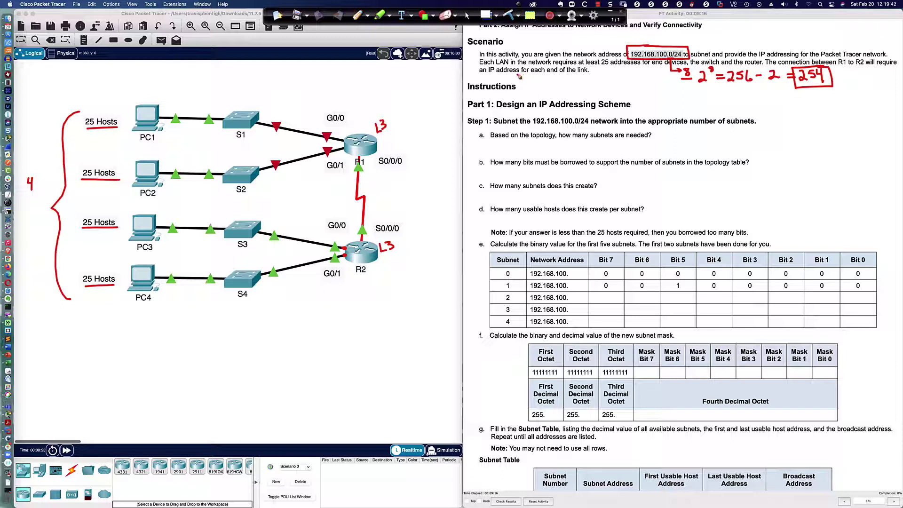
left_click_drag(595, 67, 608, 66)
- Clear all handwritten annotations from the page and return to the pointer
left_click(509, 15)
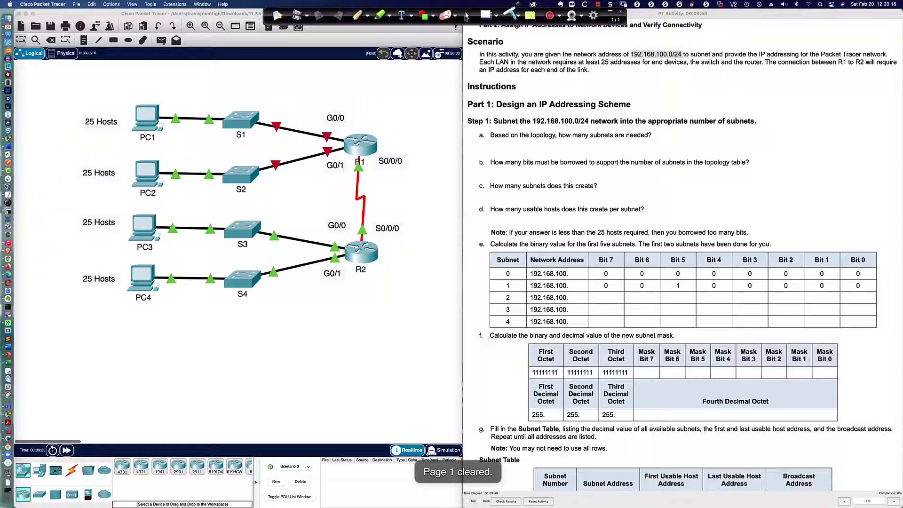
left_click(466, 16)
scroll(553, 112, "down", 3)
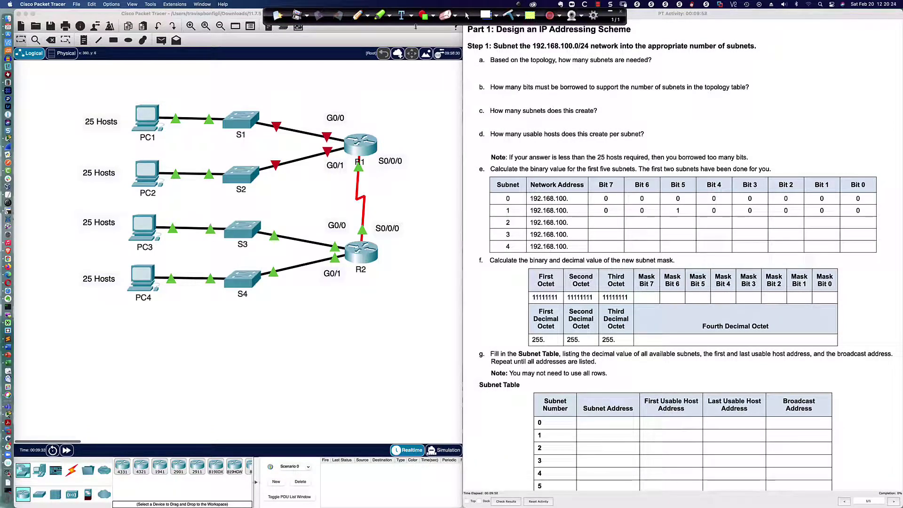
- Handwrite an underlined 4 beside the LANs, mark the R1–R2 serial link with an arrow labelled 5th, and answer question a with 4
left_click(357, 15)
mouse_move(390, 182)
left_mouse_down()
mouse_move(371, 194)
mouse_move(381, 191)
left_mouse_up()
left_click_drag(37, 178, 43, 194)
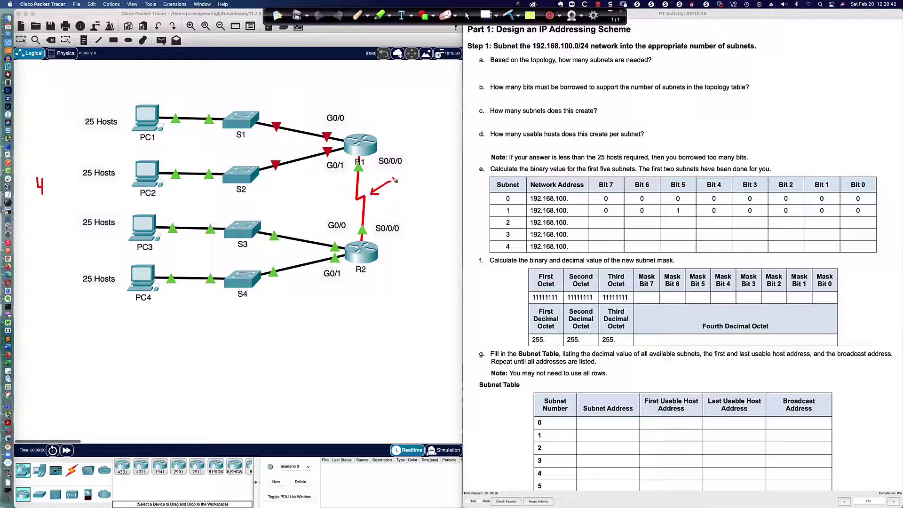
left_click_drag(394, 172, 404, 176)
left_click_drag(657, 54, 662, 66)
left_click_drag(36, 198, 47, 199)
- Answer question b with 2^2 = 4 /26, circling the exponent and noting 3 – 4 above it, and answer question c with 4
mouse_move(754, 81)
left_mouse_down()
mouse_move(752, 91)
mouse_move(762, 76)
mouse_move(789, 94)
mouse_move(767, 83)
mouse_move(764, 69)
left_mouse_up()
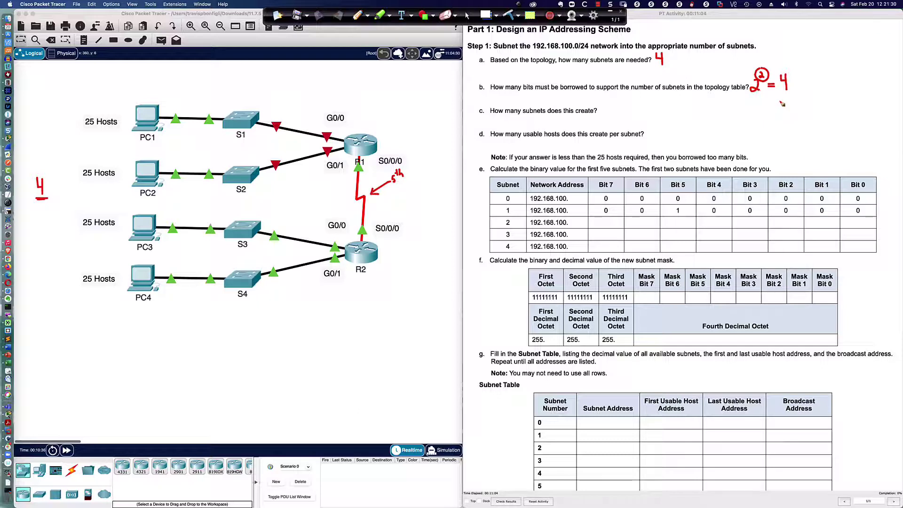
mouse_move(805, 74)
left_mouse_down()
mouse_move(799, 88)
mouse_move(817, 87)
left_mouse_up()
left_click_drag(774, 54, 774, 61)
left_click_drag(784, 57, 794, 56)
mouse_move(796, 52)
left_mouse_down()
mouse_move(808, 56)
mouse_move(803, 63)
left_mouse_up()
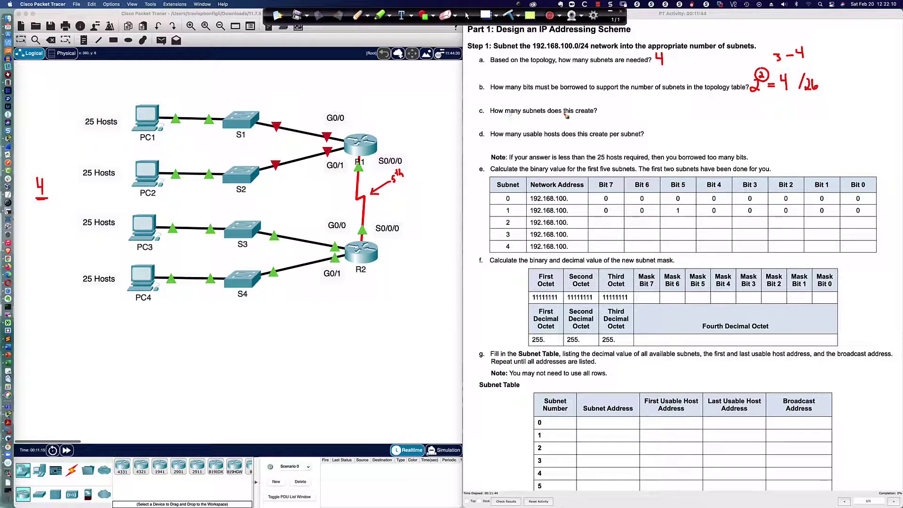
left_click_drag(599, 105, 604, 118)
- Underline "usable" in question d and answer it with 2^6 = 64 - 2 = 62, underlining the subtracted 2
left_click_drag(524, 139, 544, 138)
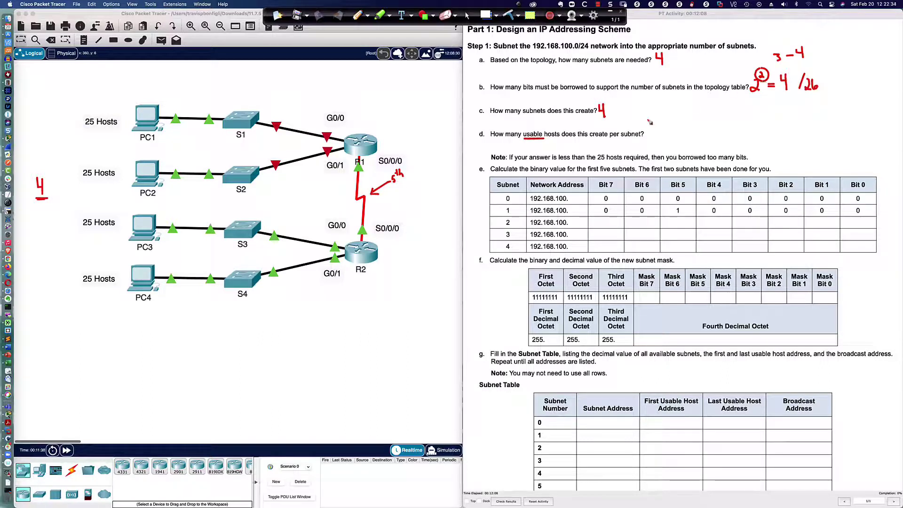
mouse_move(648, 132)
left_mouse_down()
mouse_move(657, 138)
mouse_move(661, 127)
left_mouse_up()
left_click_drag(667, 132, 673, 137)
mouse_move(683, 124)
left_mouse_down()
mouse_move(678, 131)
mouse_move(695, 130)
left_mouse_up()
mouse_move(692, 122)
left_mouse_down()
mouse_move(691, 137)
mouse_move(720, 136)
left_mouse_up()
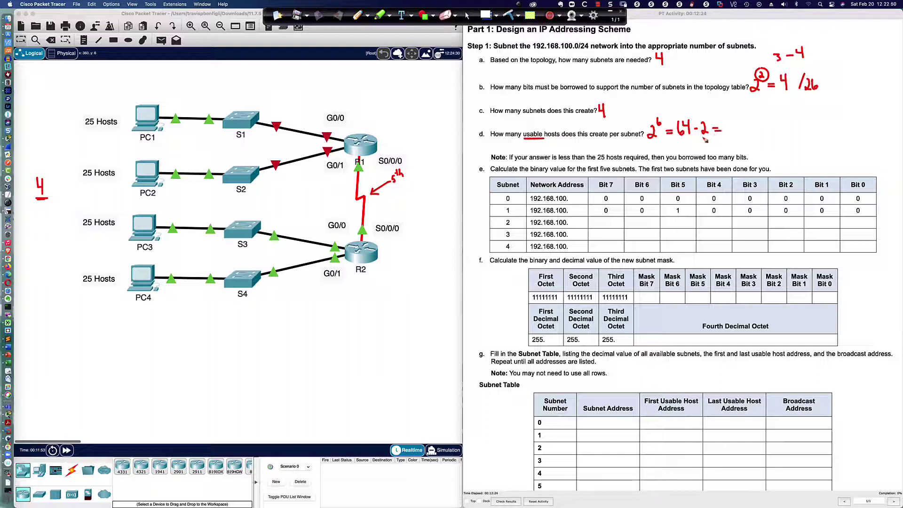
mouse_move(733, 120)
left_mouse_down()
mouse_move(728, 131)
mouse_move(745, 126)
mouse_move(738, 137)
mouse_move(746, 137)
left_mouse_up()
- Handwrite the alternative host calculation 32 - 2 = 30 beside the question d answer and underline 30
mouse_move(778, 122)
left_mouse_down()
mouse_move(782, 134)
mouse_move(794, 132)
left_mouse_up()
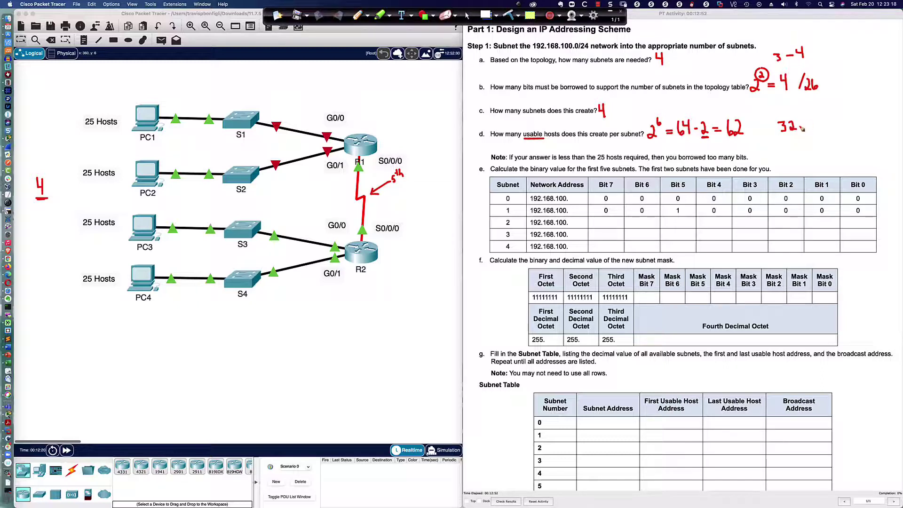
mouse_move(801, 128)
left_mouse_down()
mouse_move(836, 126)
mouse_move(831, 134)
left_mouse_up()
mouse_move(845, 122)
left_mouse_down()
mouse_move(849, 130)
mouse_move(845, 122)
left_mouse_up()
left_click_drag(835, 136, 842, 140)
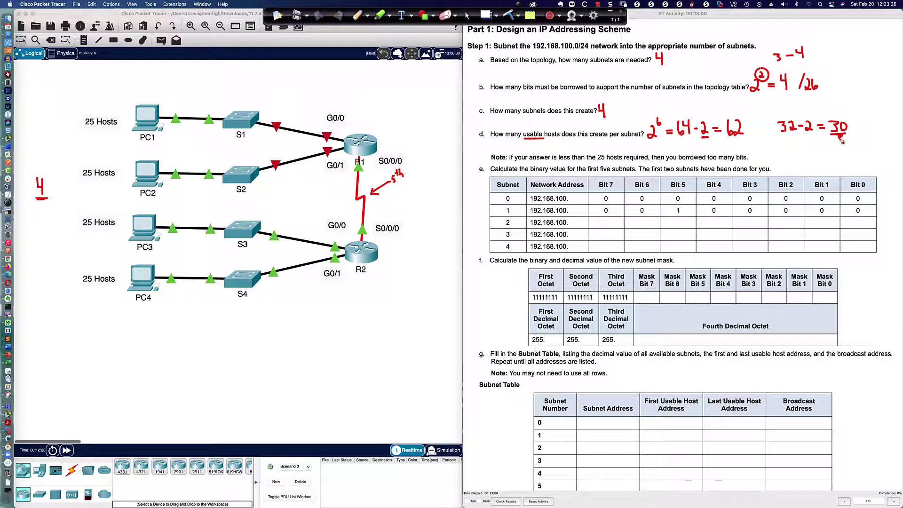
- Box the 2^6, 2^2 and 32 - 2 calculations, and underline 62 and PC1's 25 Hosts label
mouse_move(723, 112)
left_mouse_down()
mouse_move(644, 113)
mouse_move(643, 143)
mouse_move(758, 142)
mouse_move(755, 115)
mouse_move(719, 117)
left_mouse_up()
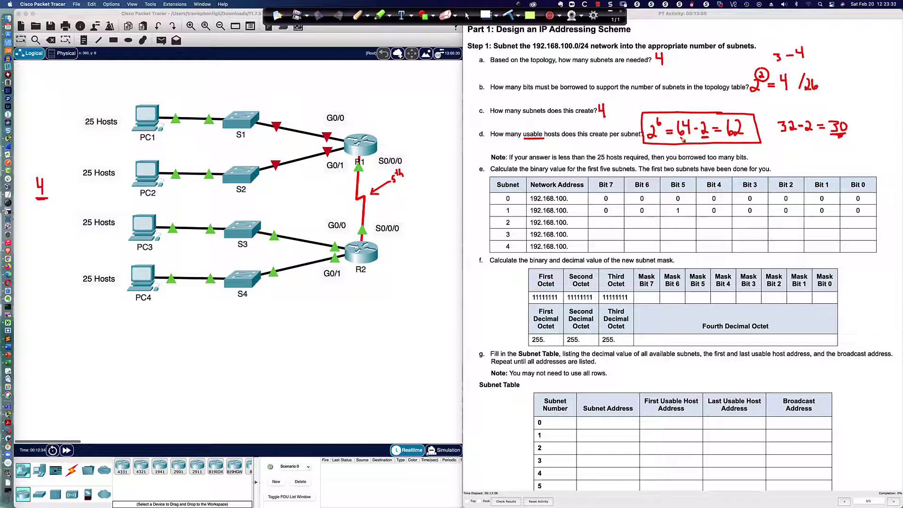
mouse_move(762, 67)
left_mouse_down()
mouse_move(745, 73)
mouse_move(752, 96)
mouse_move(829, 94)
mouse_move(820, 67)
mouse_move(757, 65)
left_mouse_up()
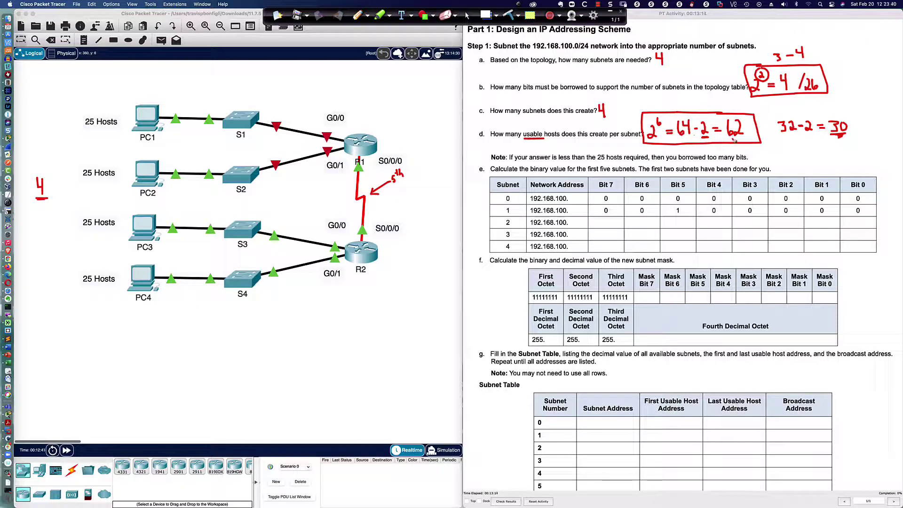
left_click_drag(728, 140, 743, 141)
left_click_drag(83, 130, 117, 133)
mouse_move(849, 114)
left_mouse_down()
mouse_move(773, 118)
mouse_move(776, 139)
mouse_move(853, 139)
mouse_move(852, 120)
left_mouse_up()
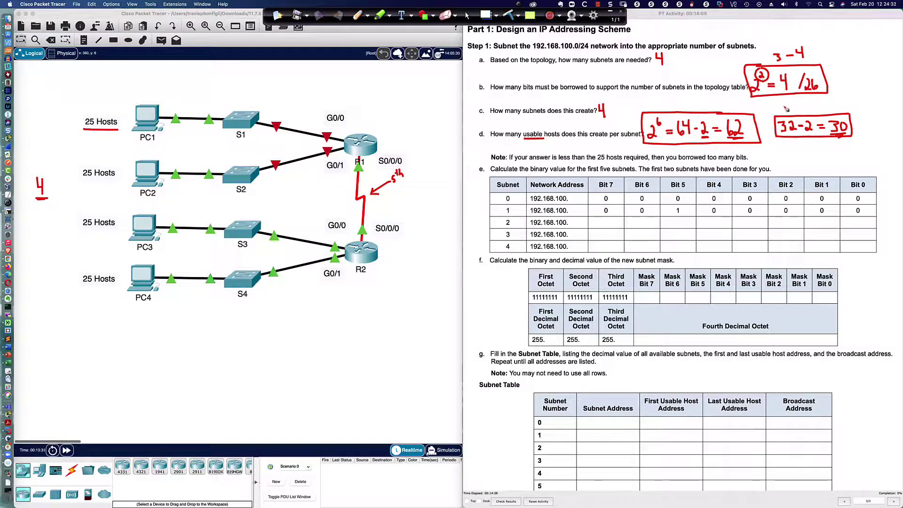
- Point an arrow at 30, and underline the 5th label and the words "first five subnets" in question e
left_click_drag(865, 104, 849, 124)
left_click_drag(394, 184, 405, 184)
left_click_drag(586, 173, 637, 178)
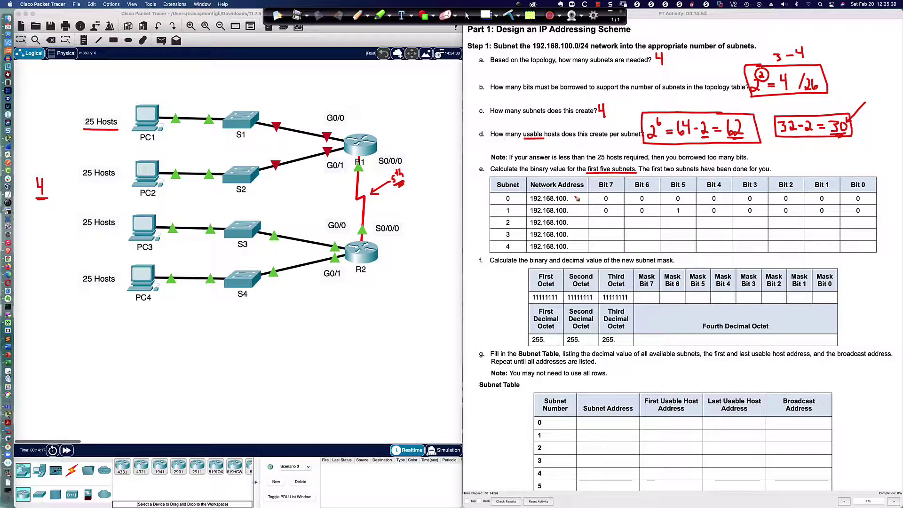
- Complete the network addresses of subnets 0 to 4 with 0, 32, 64, 96 and 128, circling the 32 block size and the 5th label
mouse_move(577, 196)
left_mouse_down()
mouse_move(582, 205)
mouse_move(576, 195)
left_mouse_up()
left_click_drag(636, 213, 684, 214)
mouse_move(789, 111)
left_mouse_down()
mouse_move(774, 122)
mouse_move(783, 146)
mouse_move(802, 132)
mouse_move(790, 112)
left_mouse_up()
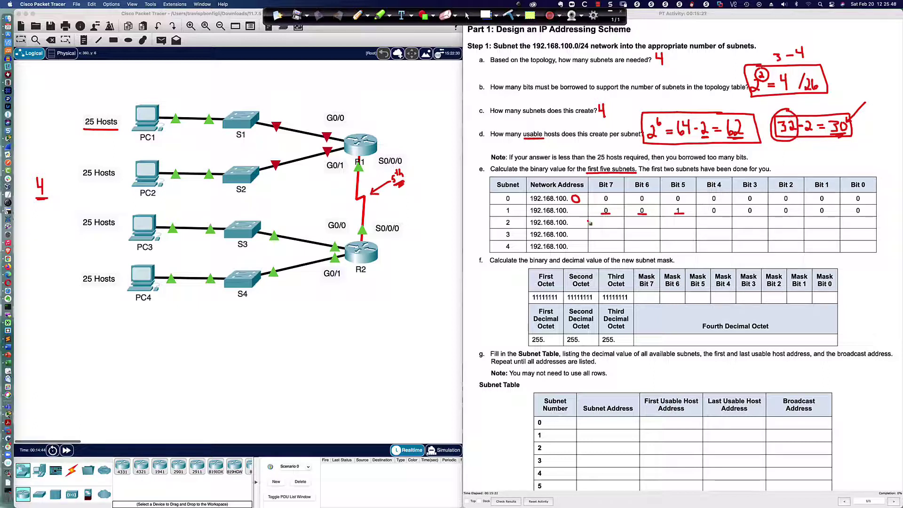
mouse_move(571, 207)
left_mouse_down()
mouse_move(584, 216)
mouse_move(571, 229)
mouse_move(577, 220)
mouse_move(573, 240)
mouse_move(580, 238)
left_mouse_up()
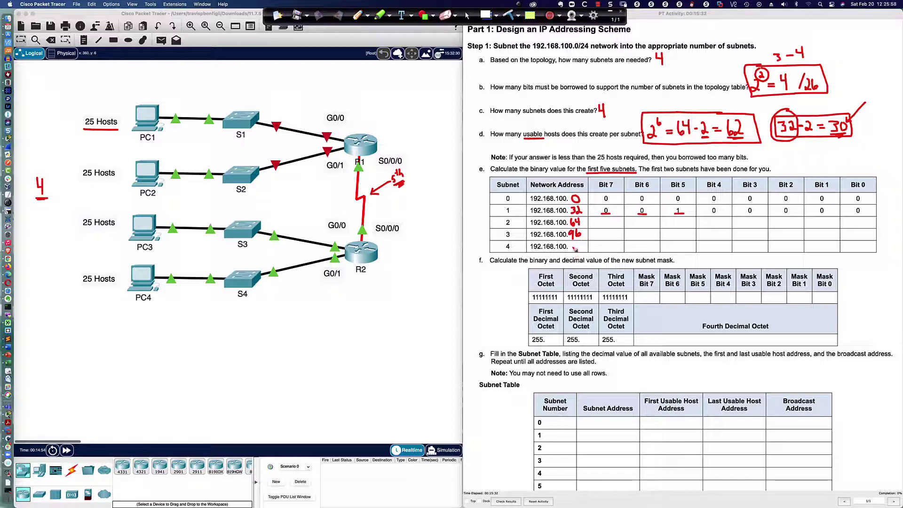
mouse_move(569, 243)
left_mouse_down()
mouse_move(570, 251)
mouse_move(585, 246)
left_mouse_up()
mouse_move(394, 152)
left_mouse_down()
mouse_move(381, 164)
mouse_move(424, 194)
mouse_move(395, 152)
left_mouse_up()
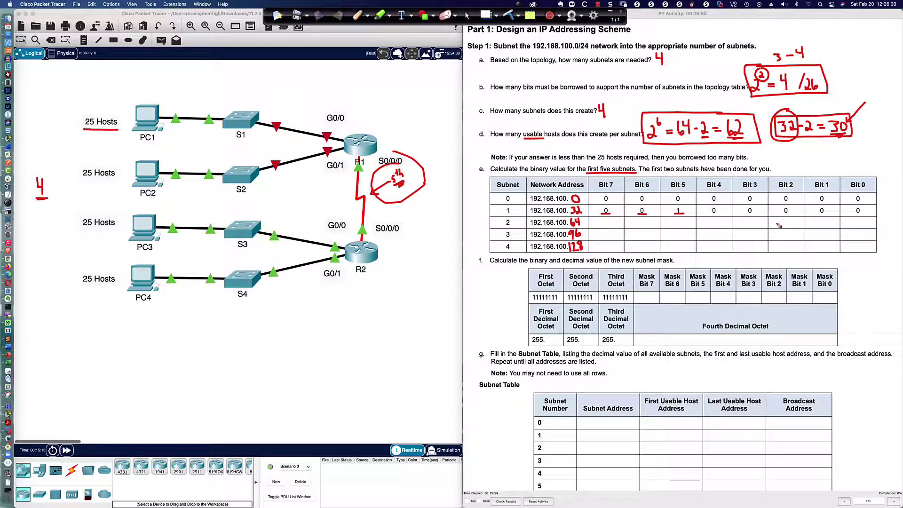
- Fill in the binary rows with 01000000 for subnet 2, 011 for subnet 3 and 1 for subnet 4, ruling lines through the remaining bits
mouse_move(606, 220)
left_mouse_down()
mouse_move(645, 228)
mouse_move(854, 221)
left_mouse_up()
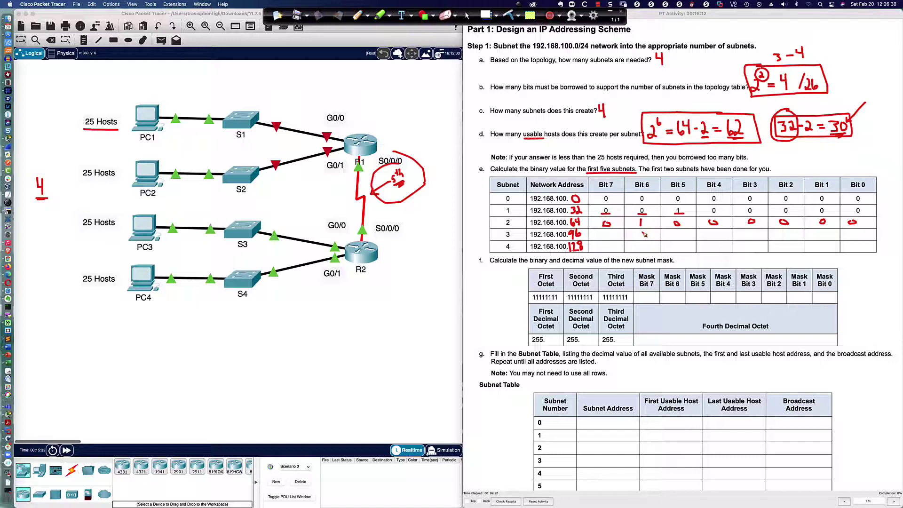
left_click_drag(642, 231, 677, 236)
left_click_drag(611, 231, 611, 232)
left_click_drag(712, 233, 856, 231)
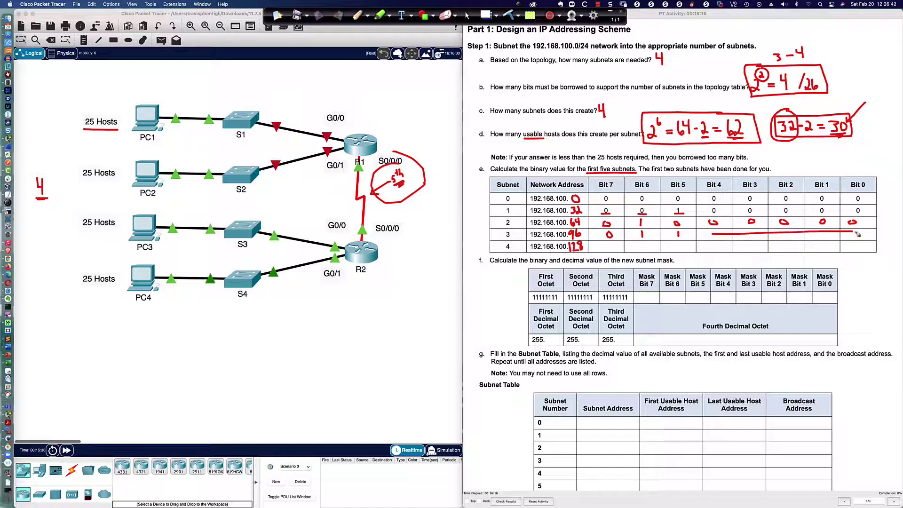
left_click_drag(607, 242, 855, 245)
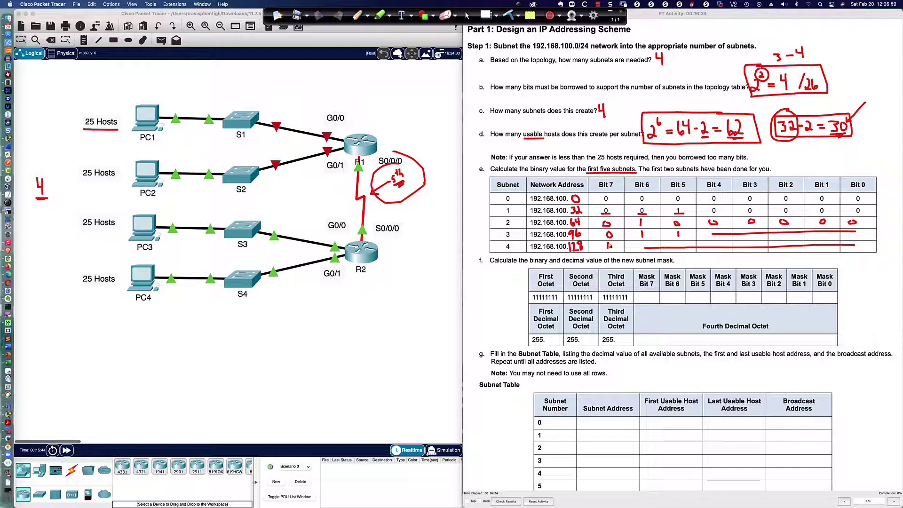
- Circle the 3 as the number of borrowed bits, re-mark the 5th label, and handwrite the prefix /27 above the answers
mouse_move(772, 51)
left_mouse_down()
mouse_move(775, 70)
mouse_move(787, 65)
mouse_move(773, 49)
left_mouse_up()
left_click_drag(399, 188, 398, 187)
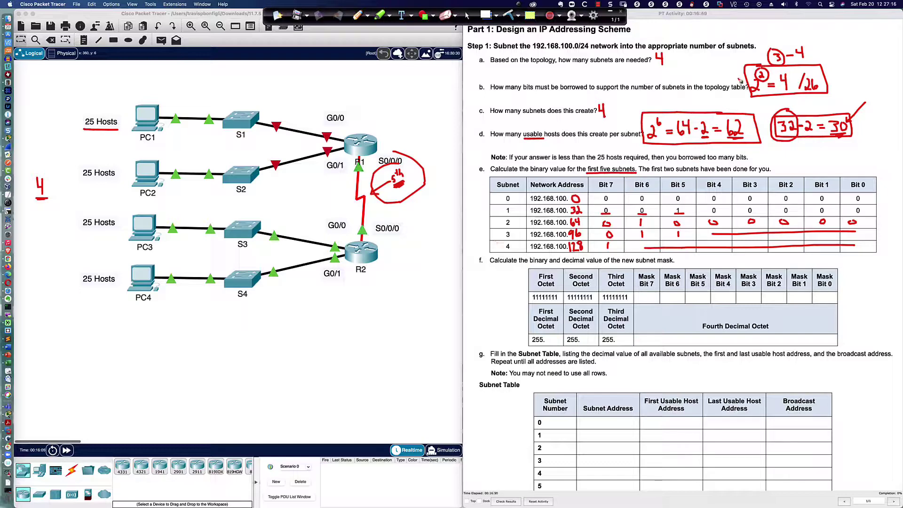
mouse_move(840, 29)
left_mouse_down()
mouse_move(833, 46)
mouse_move(851, 46)
mouse_move(862, 31)
mouse_move(858, 47)
left_mouse_up()
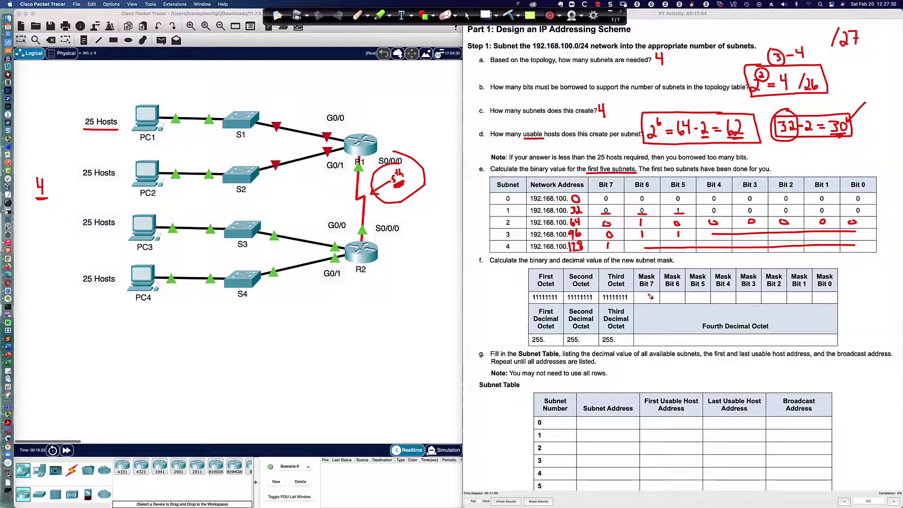
- Fill in mask bits 7 to 0 of the new subnet mask as 11100000 and underline the three ones
left_click_drag(648, 294, 700, 301)
left_click_drag(728, 297, 824, 297)
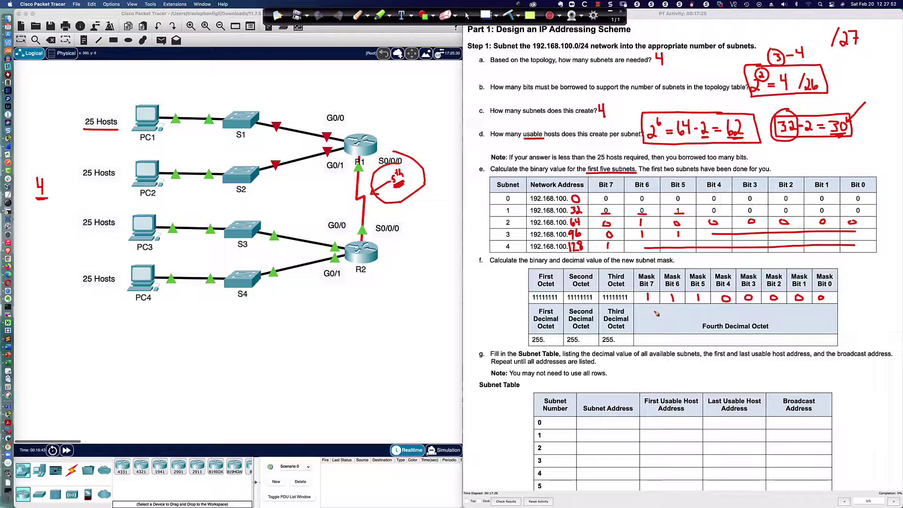
left_click_drag(644, 305, 710, 308)
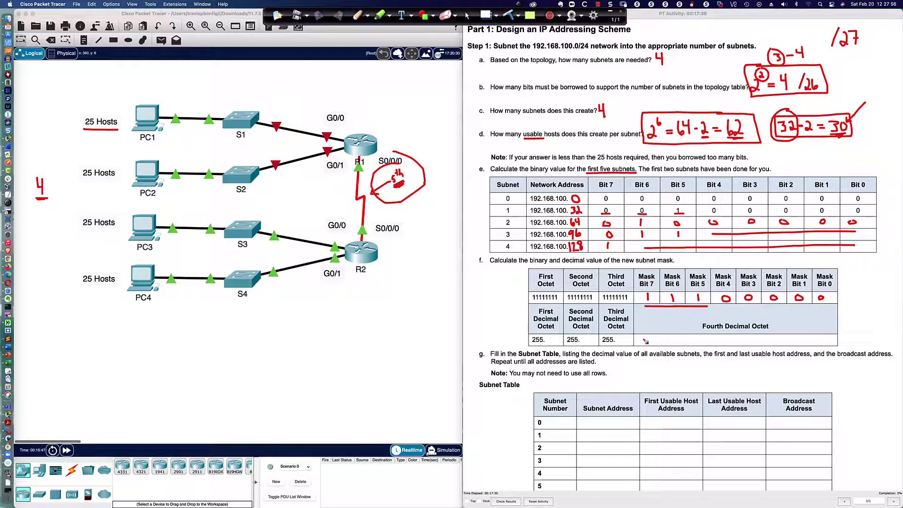
- Handwrite 128, 64 and 32 under the three mask ones and 224 as the fourth decimal octet, and clear all annotations
mouse_move(644, 310)
left_mouse_down()
mouse_move(645, 319)
mouse_move(712, 319)
left_mouse_up()
left_click_drag(646, 337, 675, 344)
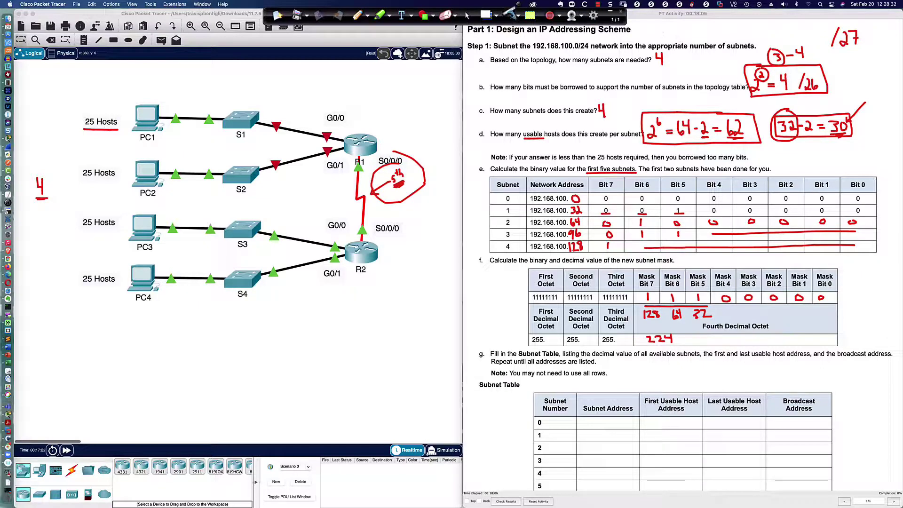
left_click(510, 14)
left_click(467, 16)
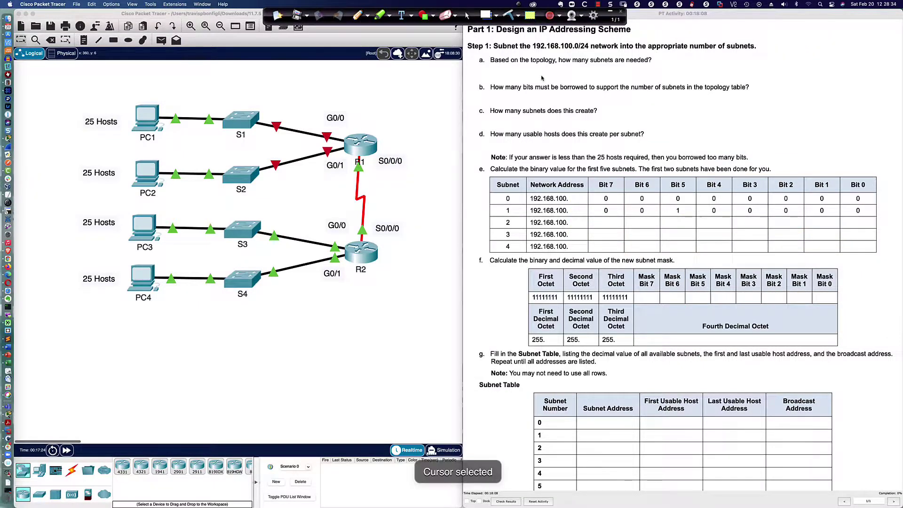
- Examine the empty Subnet Table and the assignment instructions below it, highlighting the note about not needing all rows
scroll(542, 78, "down", 15)
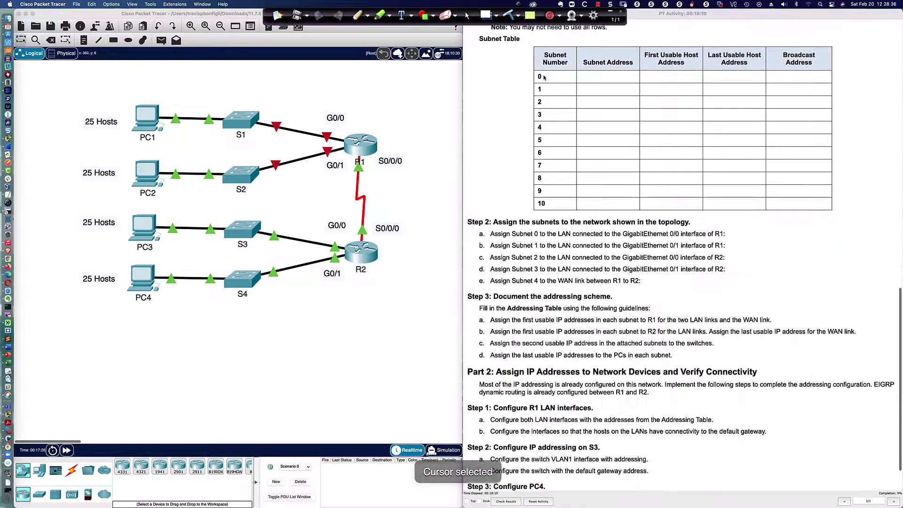
scroll(544, 77, "down", 1)
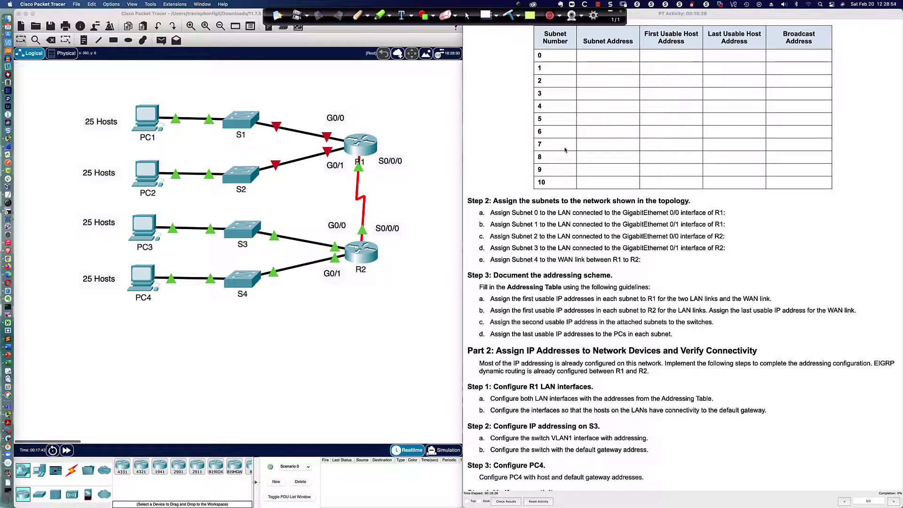
scroll(549, 175, "up", 2)
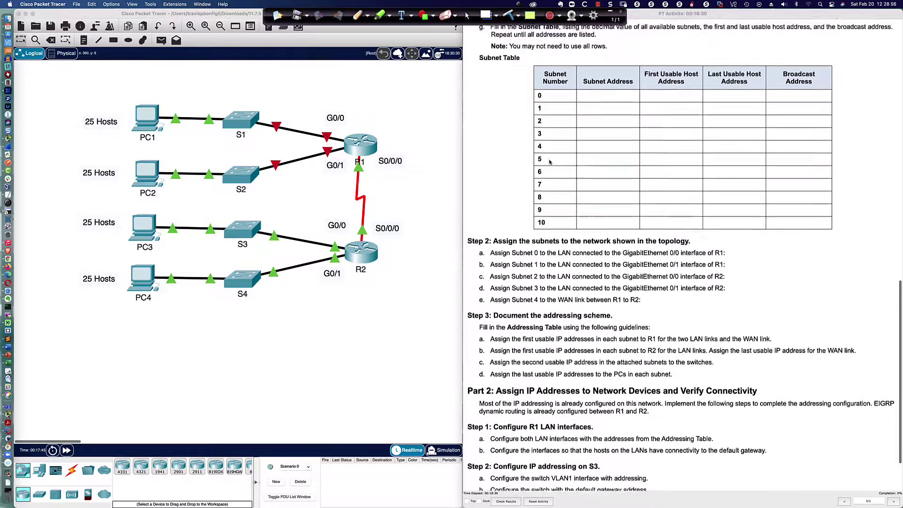
scroll(549, 162, "down", 1)
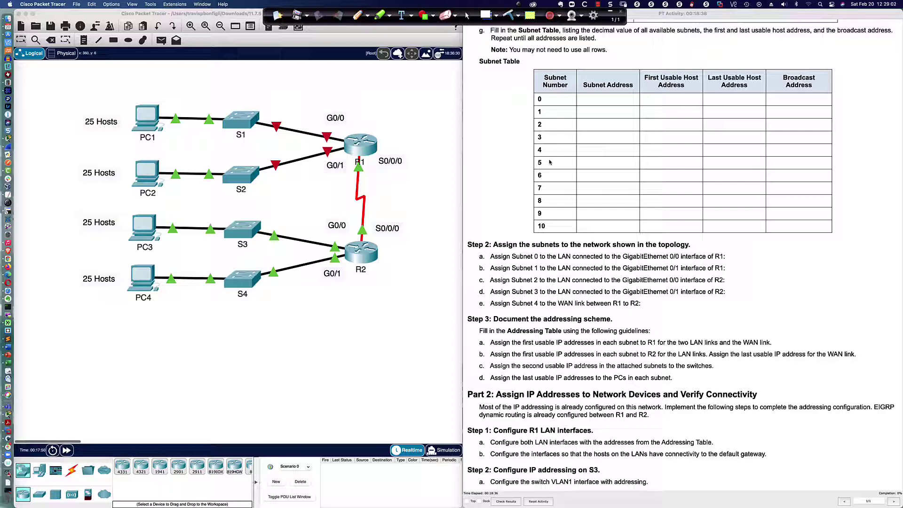
scroll(549, 163, "down", 1)
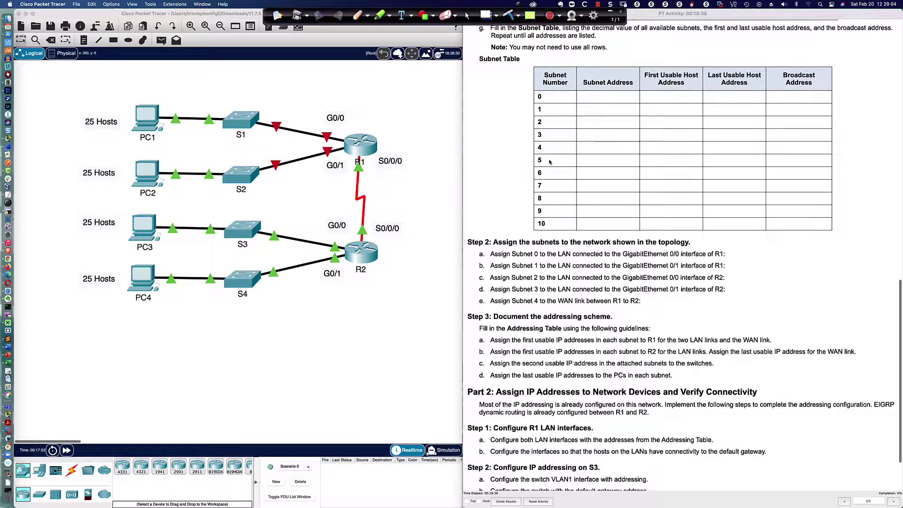
scroll(549, 162, "down", 2)
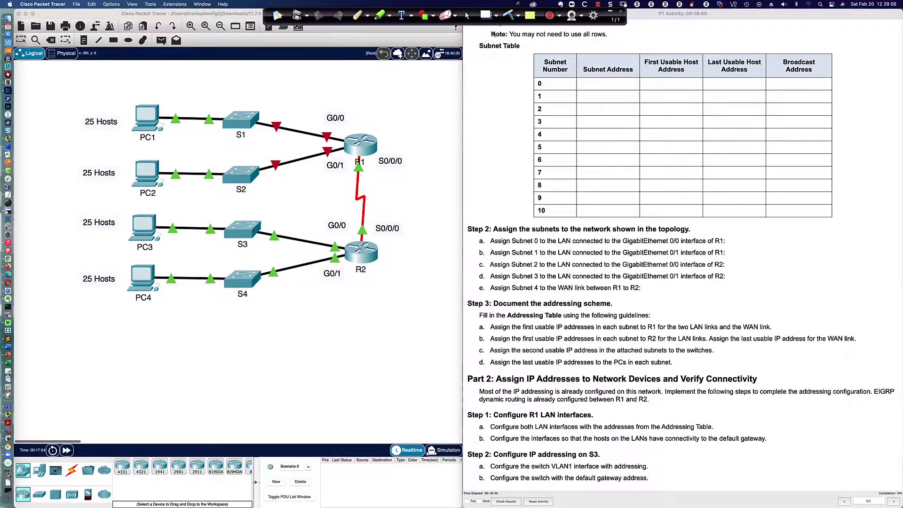
left_click_drag(491, 34, 608, 35)
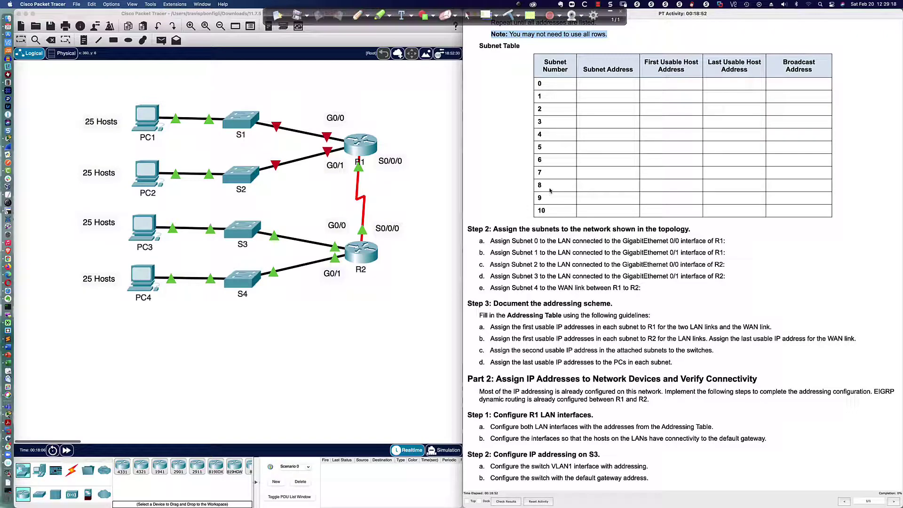
scroll(552, 213, "down", 3)
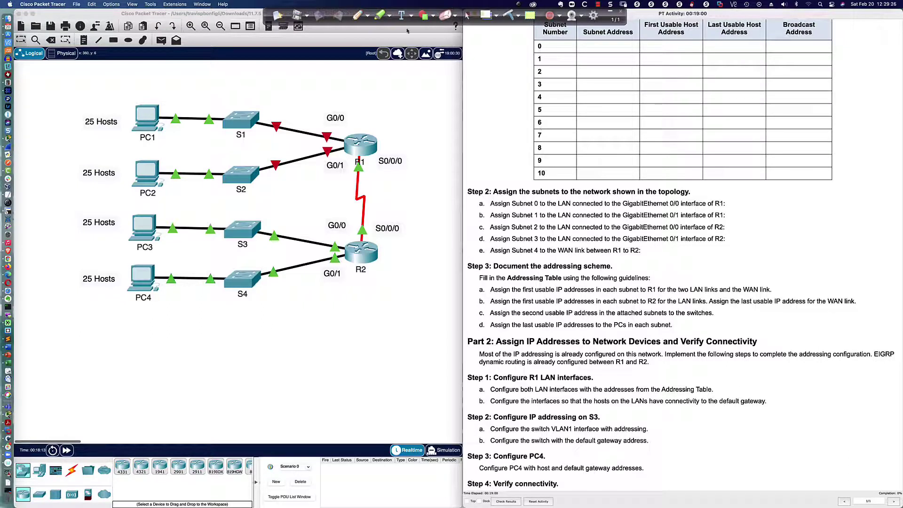
- Handwrite subnet addresses .0, .32, .64, .96, .128, .160, .192 and .224 for subnets 0 to 7, crossing out a boxed .256 in row 8
left_click(358, 14)
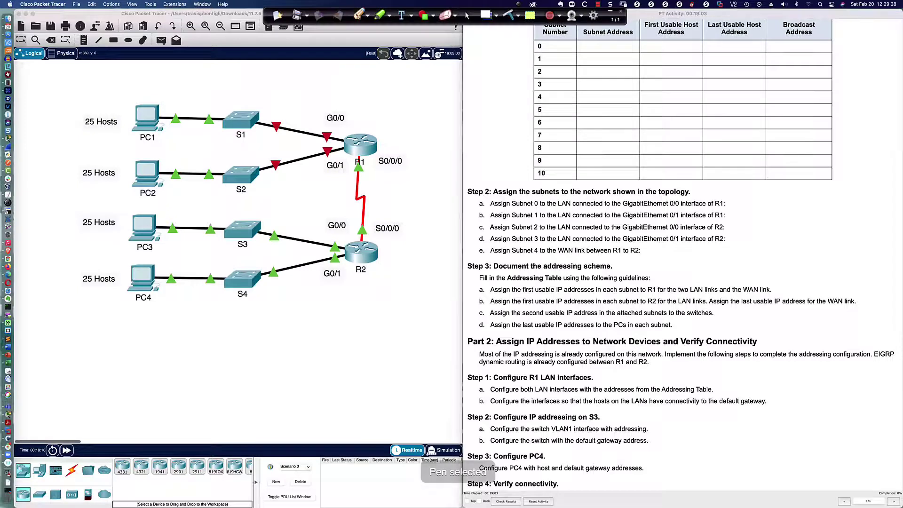
left_click(597, 48)
mouse_move(603, 44)
left_mouse_down()
mouse_move(603, 63)
mouse_move(613, 62)
mouse_move(605, 76)
mouse_move(614, 75)
mouse_move(604, 85)
mouse_move(616, 87)
mouse_move(602, 100)
mouse_move(619, 93)
mouse_move(605, 113)
mouse_move(612, 109)
left_mouse_up()
left_click(597, 60)
left_click(599, 74)
left_click(598, 88)
left_click(597, 101)
mouse_move(620, 108)
left_mouse_down()
mouse_move(606, 127)
mouse_move(620, 125)
left_mouse_up()
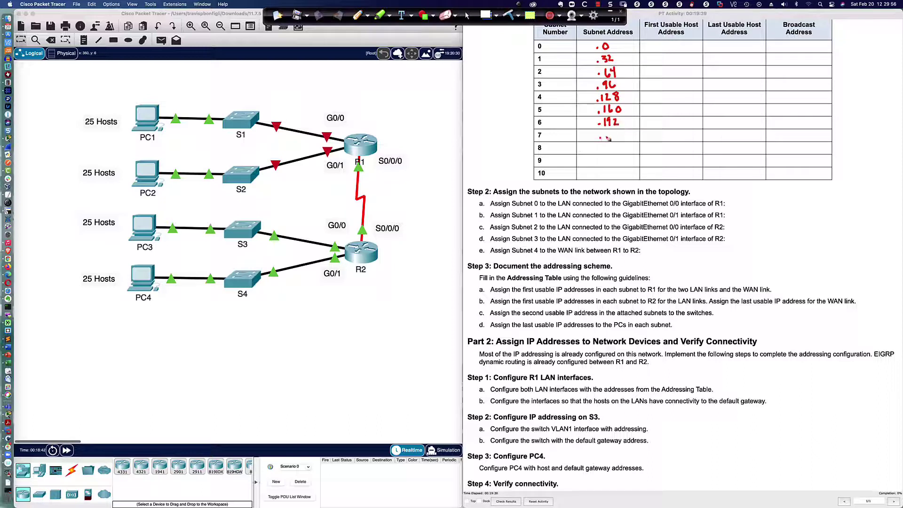
left_click_drag(615, 132, 621, 141)
mouse_move(606, 146)
left_mouse_down()
mouse_move(628, 155)
mouse_move(614, 142)
mouse_move(595, 149)
mouse_move(634, 157)
mouse_move(629, 145)
mouse_move(611, 149)
mouse_move(634, 148)
left_mouse_up()
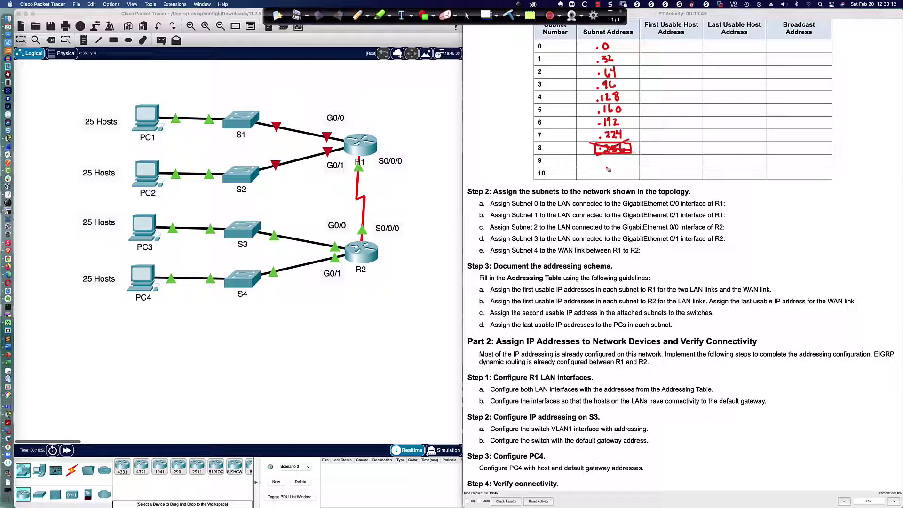
- Handwrite the first usable hosts .1, .33, .65, .97, .129, .161, .193 and .225, and cross out rows 8 to 10
left_click(659, 48)
left_click(660, 59)
mouse_move(676, 64)
left_mouse_down()
mouse_move(684, 59)
mouse_move(667, 76)
mouse_move(683, 66)
mouse_move(668, 92)
mouse_move(678, 90)
left_mouse_up()
left_click(662, 73)
left_click(664, 88)
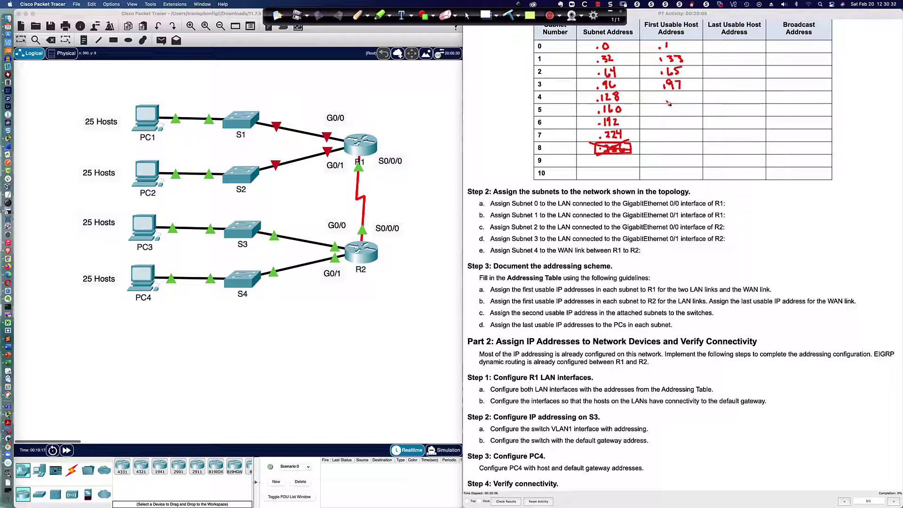
left_click(667, 99)
mouse_move(673, 95)
left_mouse_down()
mouse_move(687, 103)
mouse_move(669, 127)
mouse_move(685, 126)
mouse_move(668, 141)
mouse_move(687, 133)
left_mouse_up()
left_click(663, 114)
left_click(661, 125)
left_click(661, 138)
mouse_move(631, 149)
left_mouse_down()
mouse_move(833, 172)
mouse_move(812, 155)
mouse_move(563, 178)
mouse_move(771, 162)
left_mouse_up()
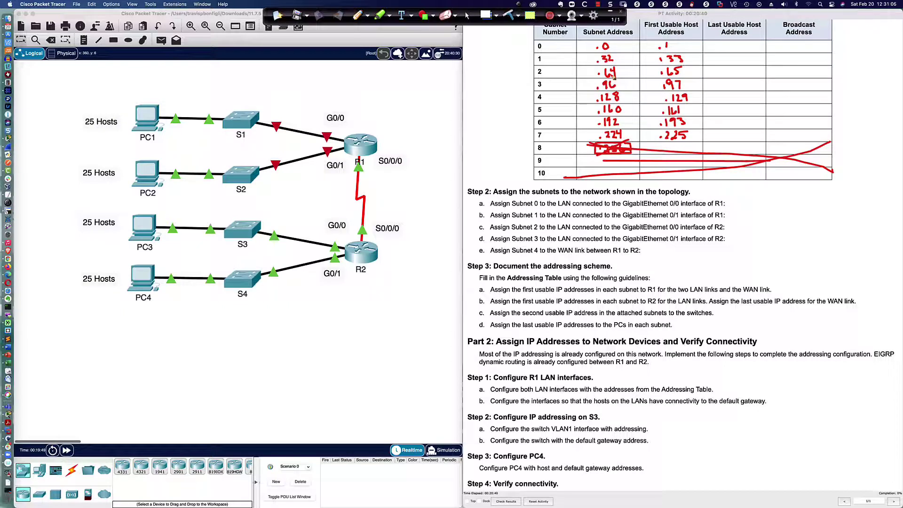
- Handwrite the broadcast addresses .31, .63, .95, .127, .159, .191, .223 and .255 for subnets 0 to 7
left_click(787, 49)
left_click_drag(794, 44, 802, 65)
mouse_move(800, 71)
left_mouse_down()
mouse_move(798, 78)
mouse_move(811, 69)
mouse_move(795, 84)
mouse_move(808, 90)
left_mouse_up()
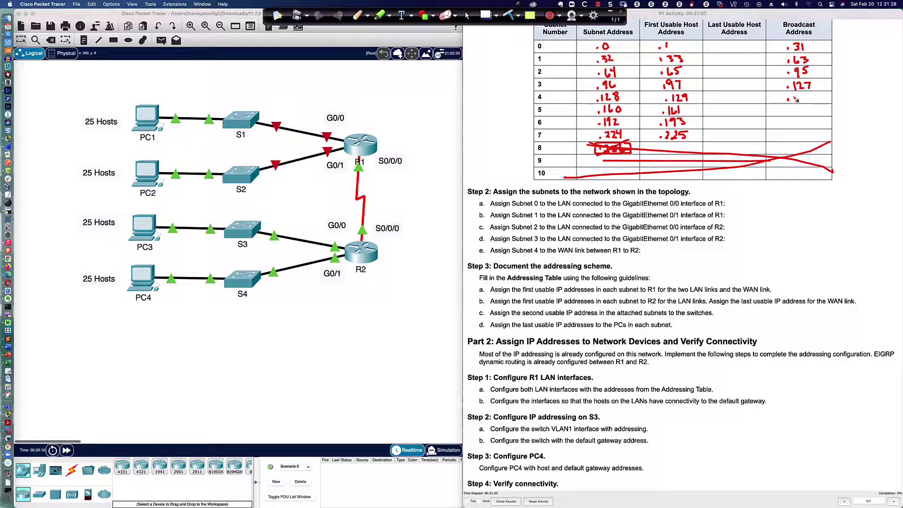
mouse_move(804, 101)
left_mouse_down()
mouse_move(792, 113)
mouse_move(817, 123)
left_mouse_up()
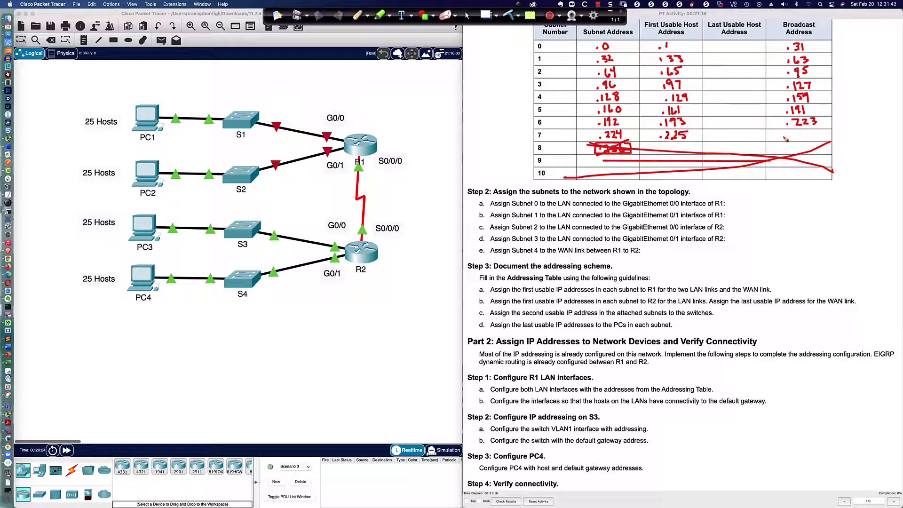
left_click_drag(789, 133, 800, 136)
- Handwrite the last usable hosts .30, .62, .94, .126, .158, .190, .222 and .254 for subnets 0 to 7
left_click(724, 48)
left_click_drag(729, 43, 741, 46)
mouse_move(732, 60)
left_mouse_down()
mouse_move(751, 63)
mouse_move(737, 79)
left_mouse_up()
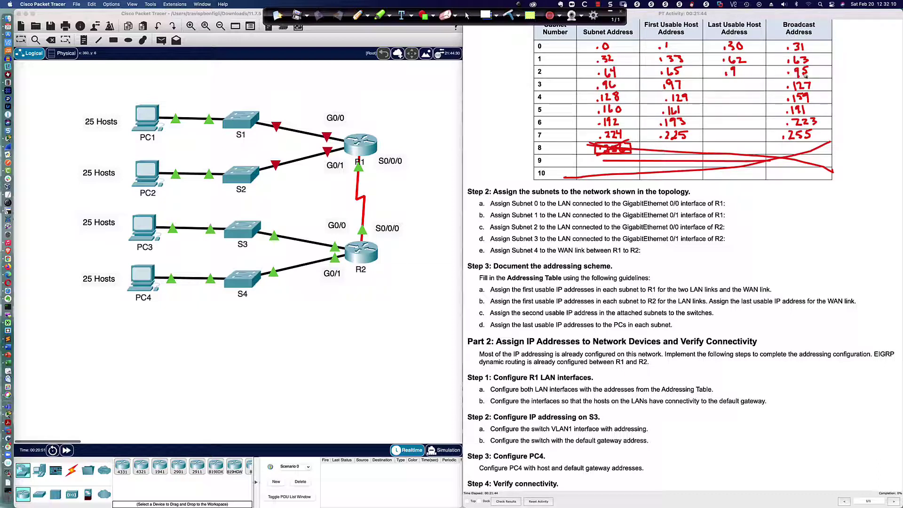
mouse_move(740, 68)
left_mouse_down()
mouse_move(749, 74)
mouse_move(731, 90)
mouse_move(751, 92)
mouse_move(730, 100)
mouse_move(743, 96)
mouse_move(731, 117)
mouse_move(751, 111)
mouse_move(722, 126)
mouse_move(749, 126)
left_mouse_up()
left_click(727, 86)
left_click(723, 99)
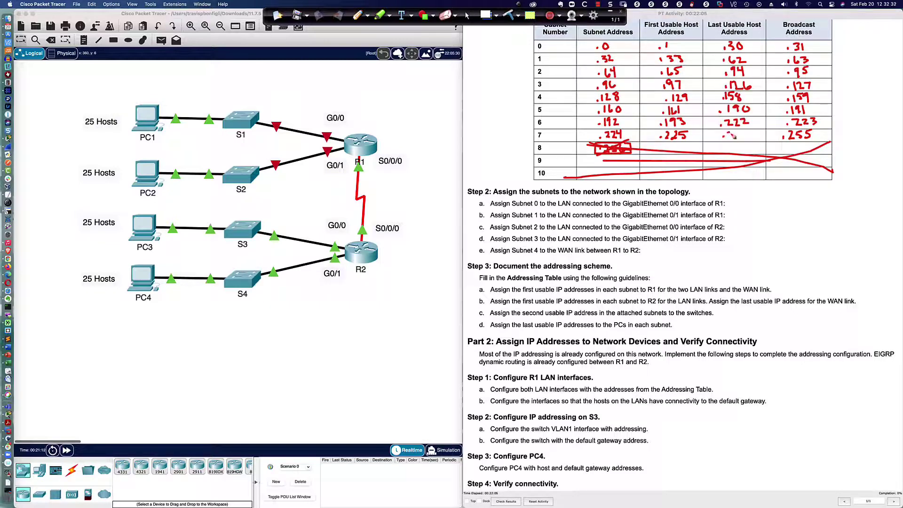
left_click_drag(732, 132, 751, 140)
- Stop annotating, open router R1's command line, and place its window enlarged below the topology
left_click(467, 15)
left_click(359, 145)
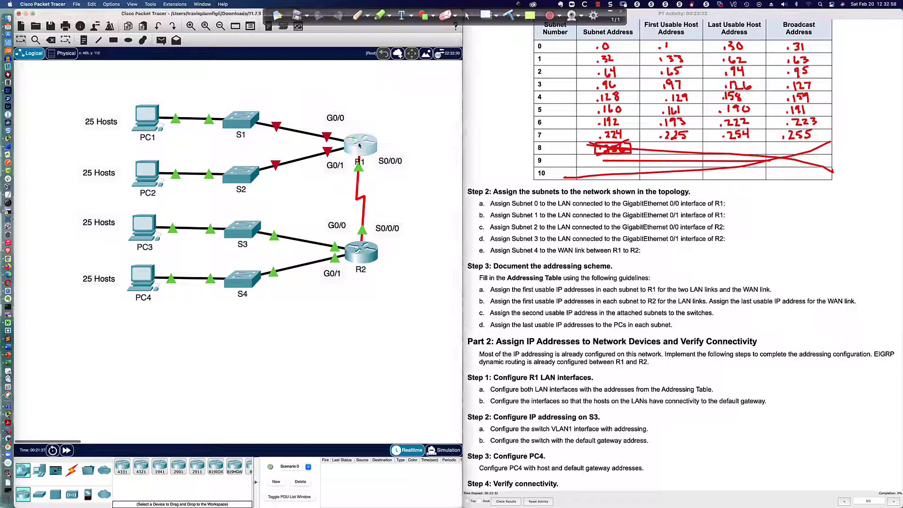
left_click_drag(364, 145, 85, 275)
scroll(289, 246, "down", 3)
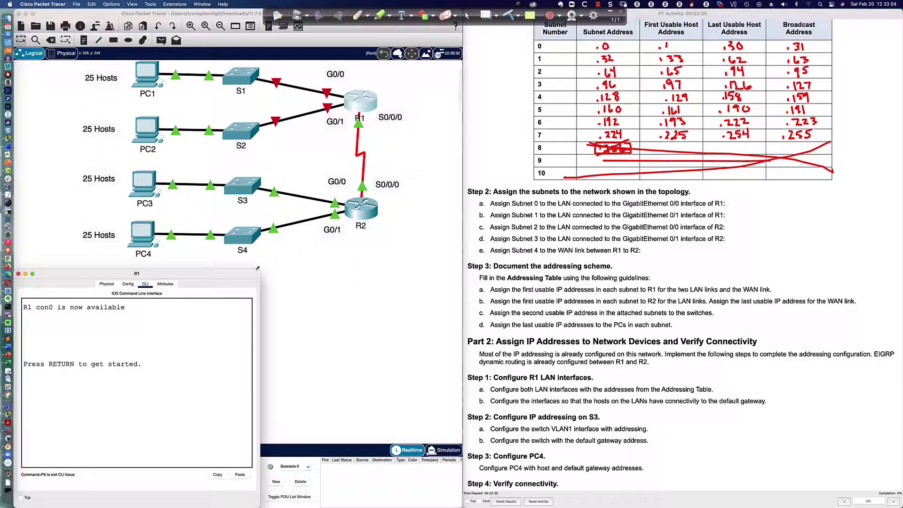
left_click_drag(258, 269, 466, 256)
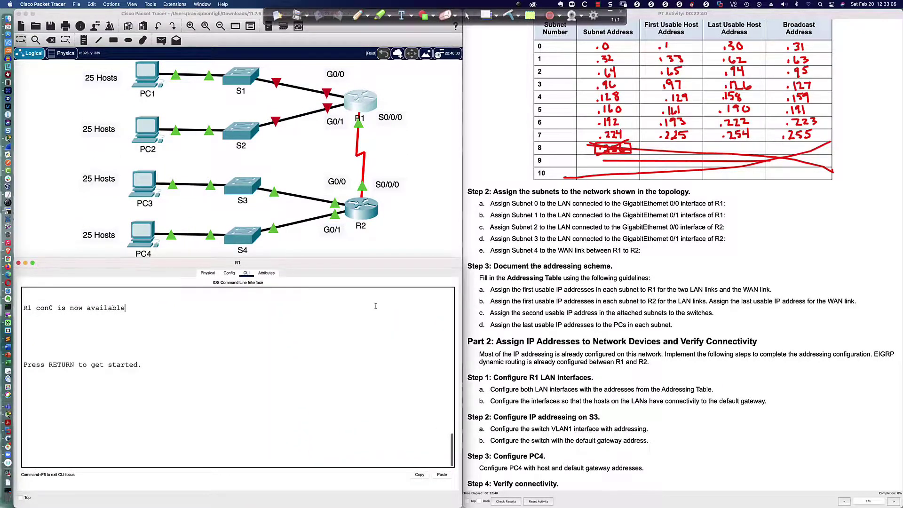
- Start the R1 console session and enter privileged EXEC mode with en
key("Return")
key("Return")
type("en")
key("Return")
key("Return")
key("Return")
key("Return")
key("Return")
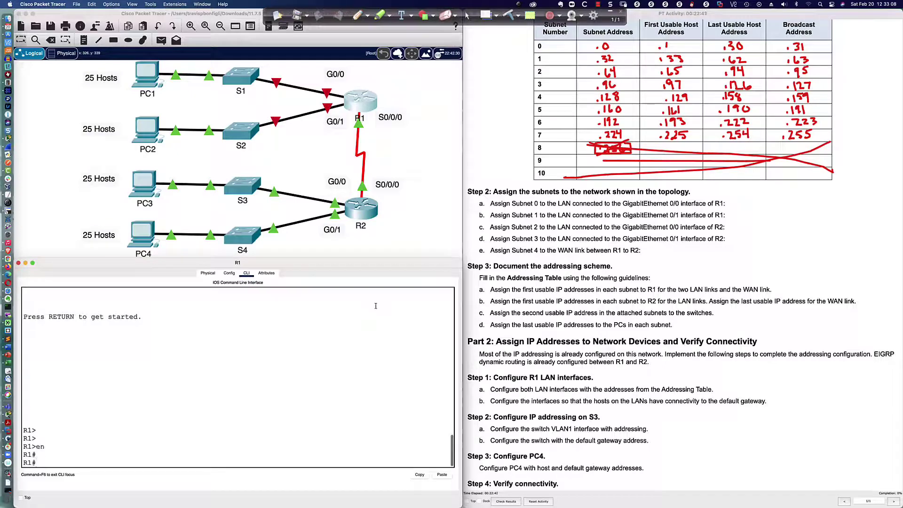
- Display R1's interface summary with sh ip int bri to check the addresses and statuses
type("sh ip int bri")
key("Return")
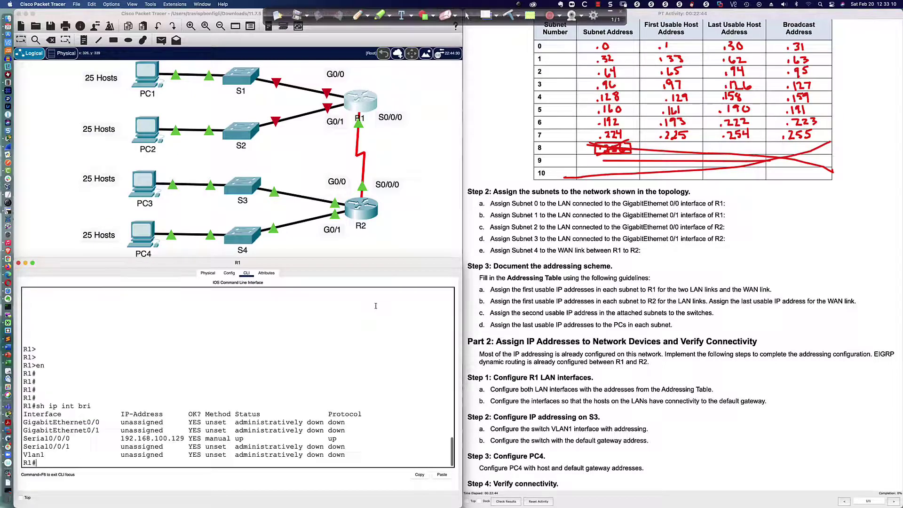
key("Return")
key("Return")
key("Return")
key("Return")
key("Return")
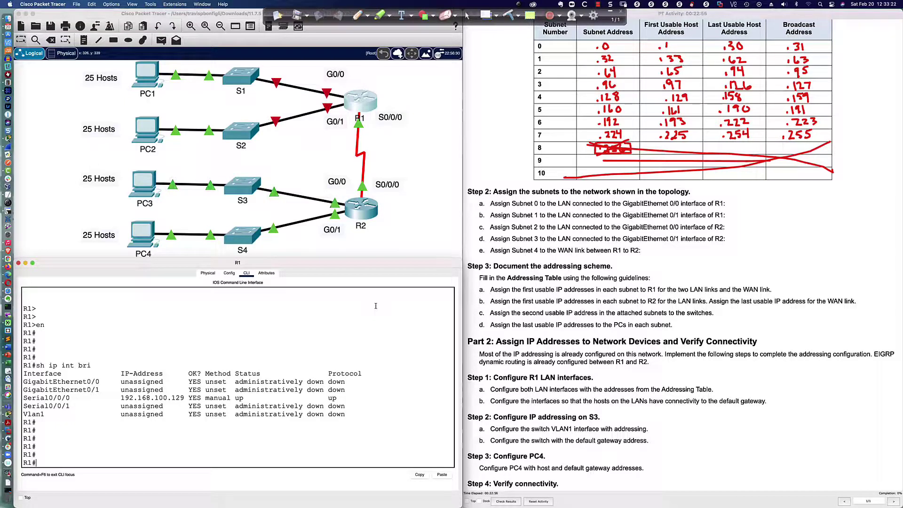
- Display R1's running configuration with sh run and highlight the subnet mask of Serial0/0/0
type("sh run")
key("Return")
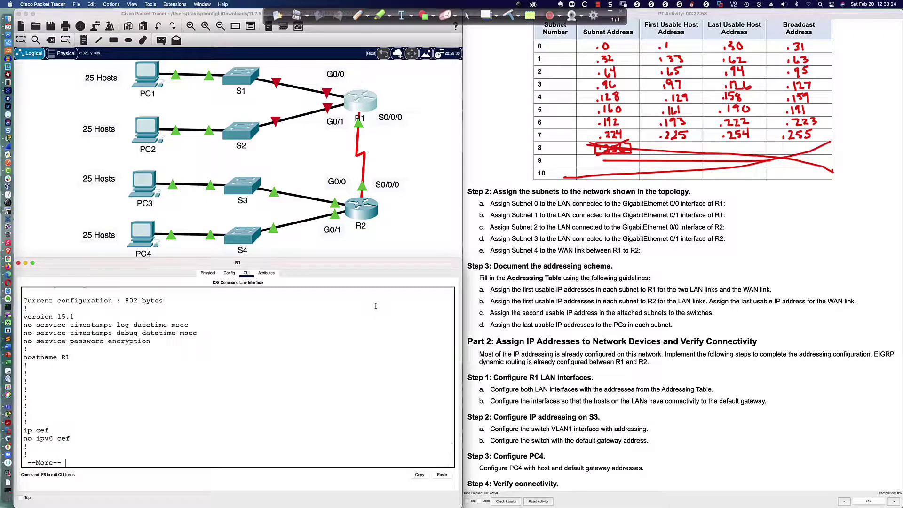
type("q")
type("sh run")
key("Return")
key("space")
key("space")
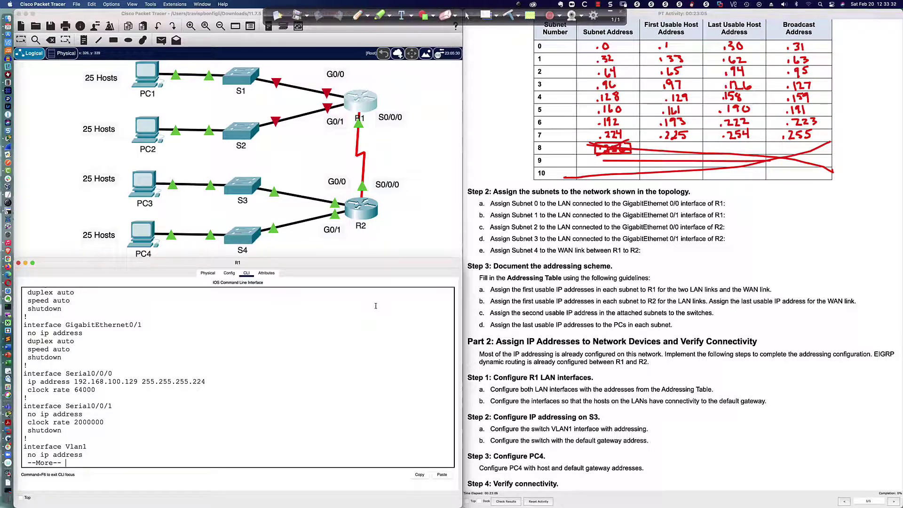
left_click_drag(142, 381, 206, 382)
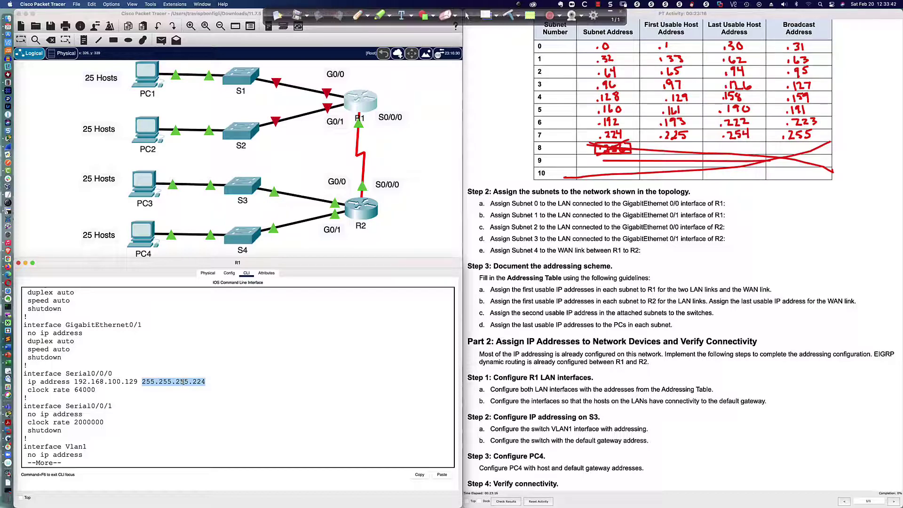
left_click(208, 382)
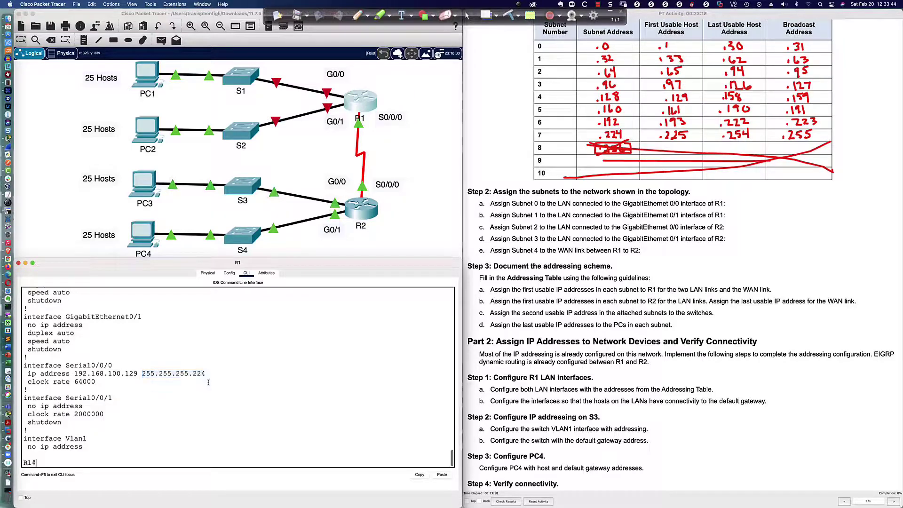
- Bring up the brief IP interface listing on R1 again with sh ip int bri
key("Return")
key("Return")
key("Return")
key("Return")
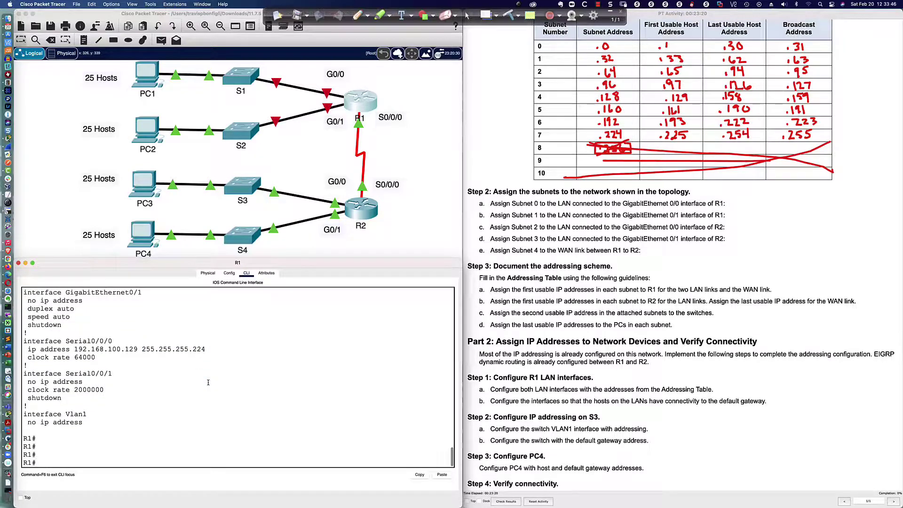
type("sh ip int bri")
key("Return")
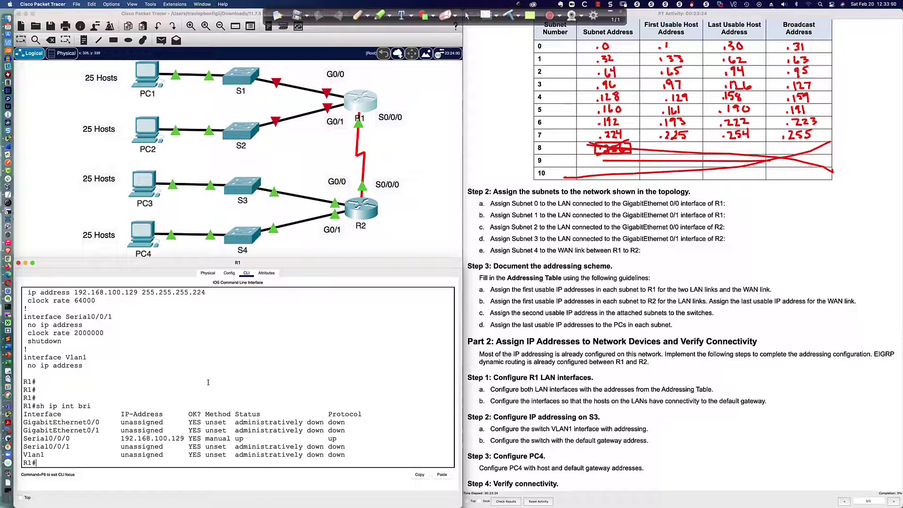
- Enter global configuration with conf t, open interface gi0/0 on R1, and check the Serial0/0/0 IP address by highlighting it
type("conf t")
key("Return")
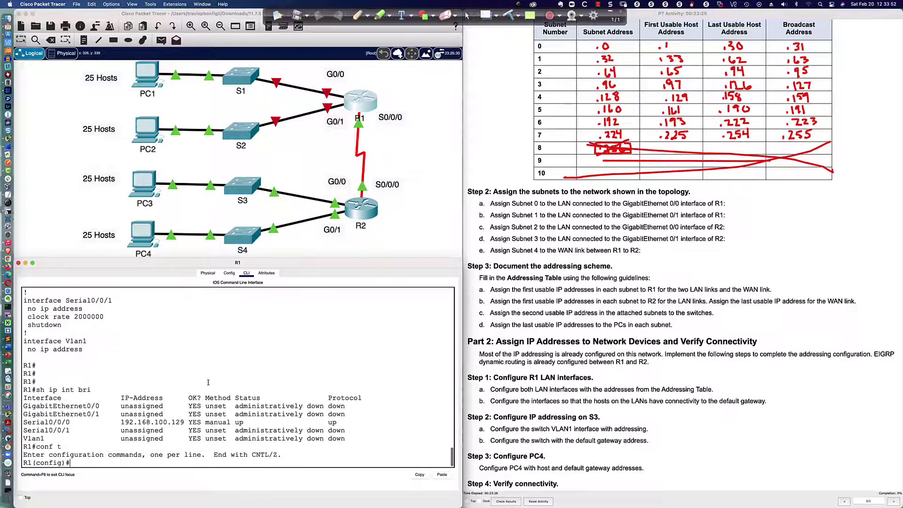
type("int gi0/0")
key("Return")
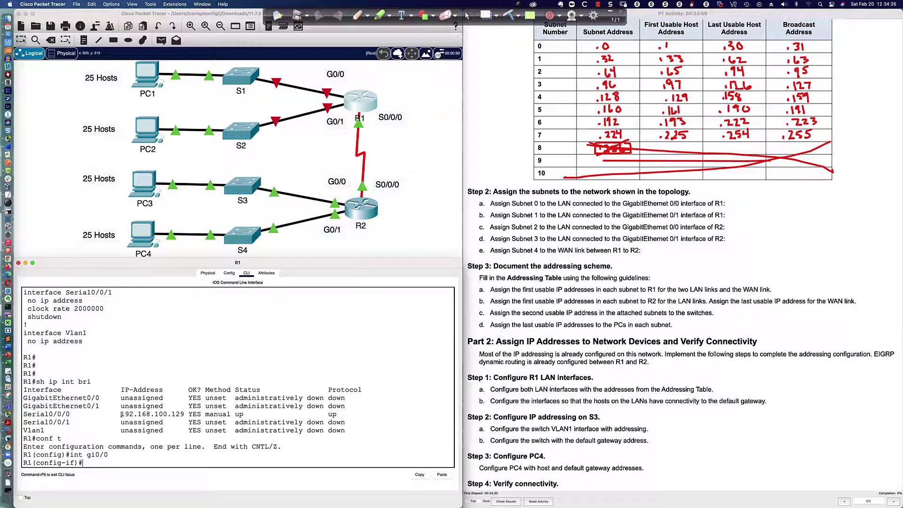
left_click_drag(121, 414, 187, 414)
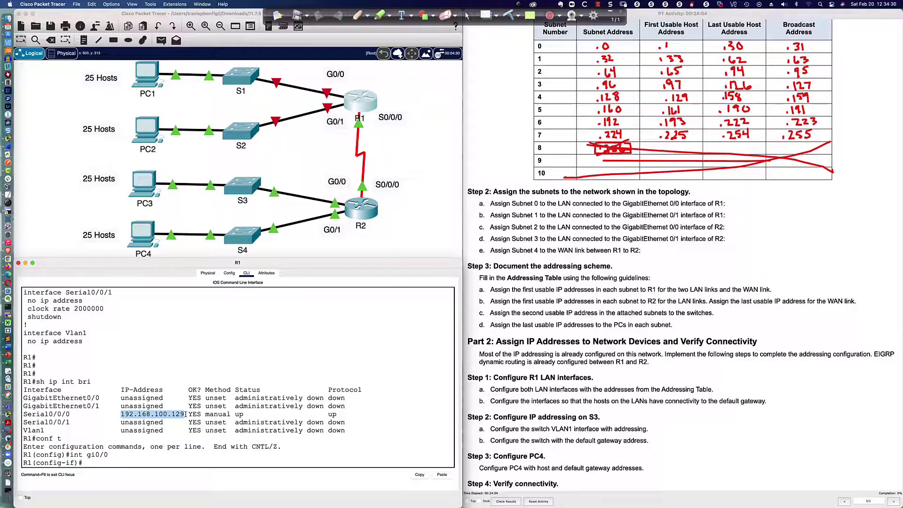
left_click(88, 463)
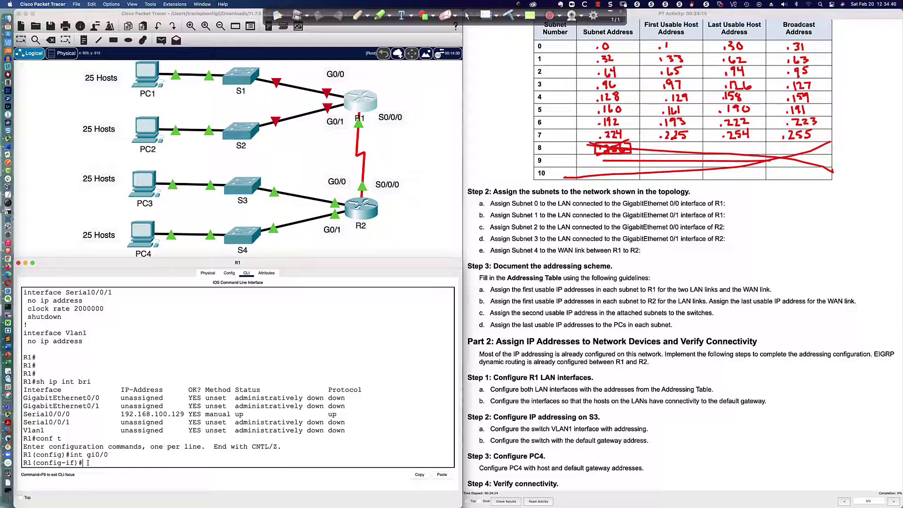
- Assign IP address 192.168.100.1 with mask 255.255.255.224 to R1's gi0/0 interface and enable it with no shut
key("Return")
key("Return")
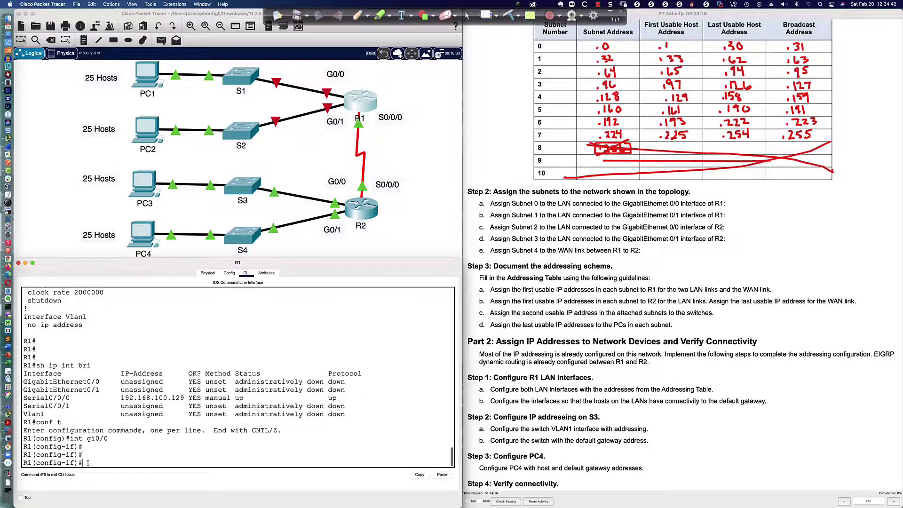
type("ip add 192.168.100.1 255.255.2")
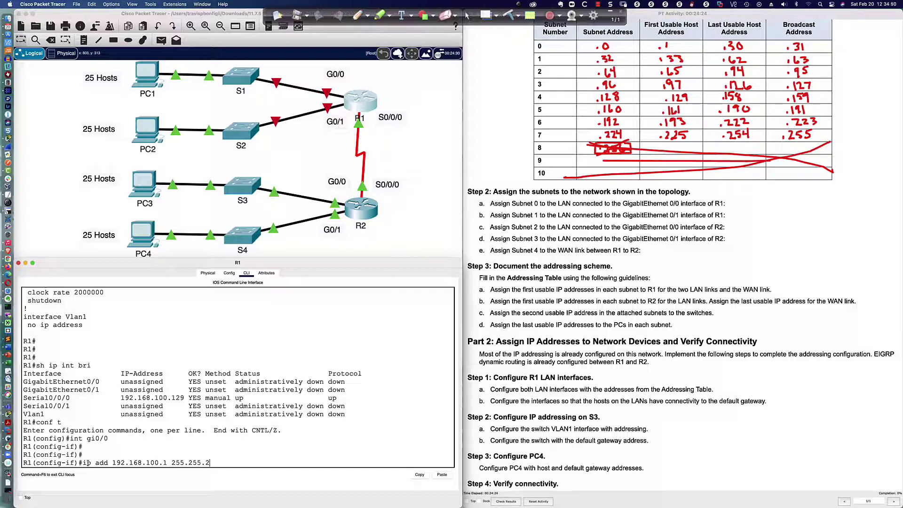
type("55.255.224")
key("Return")
type("no shut")
key("Return")
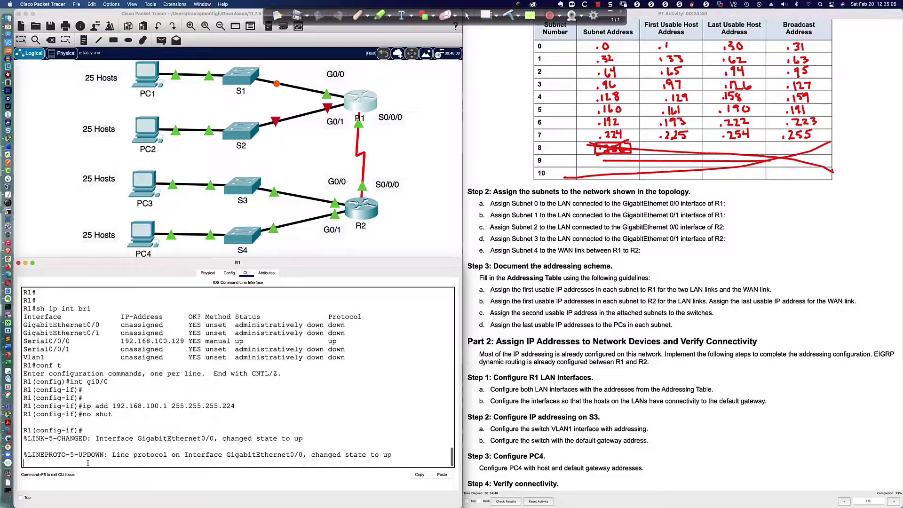
key("Return")
key("Return")
key("Return")
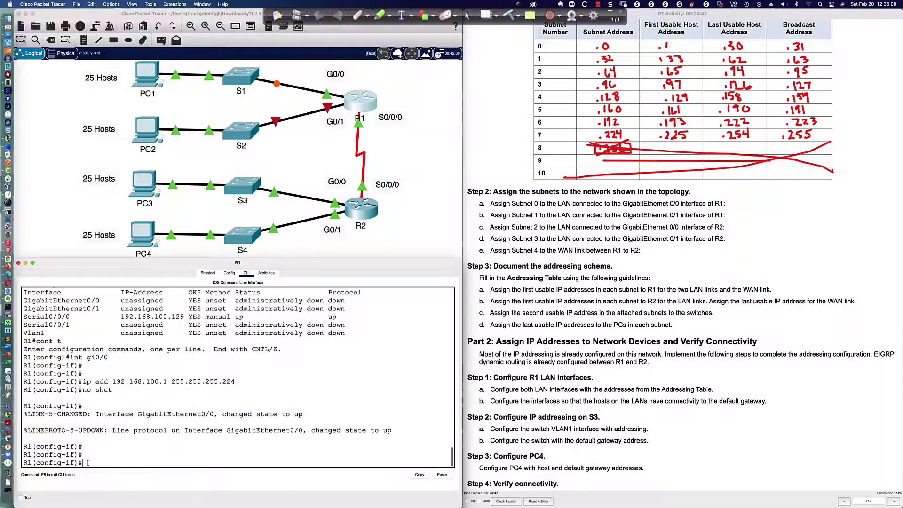
- Enter interface gi0/1 on R1 and enable it with no shut
type("int gi0/1")
key("Return")
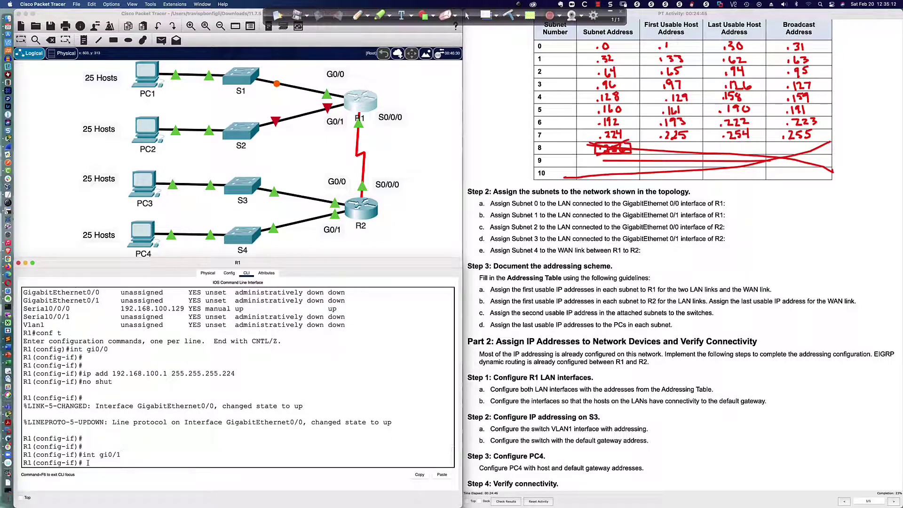
key("Return")
key("Return")
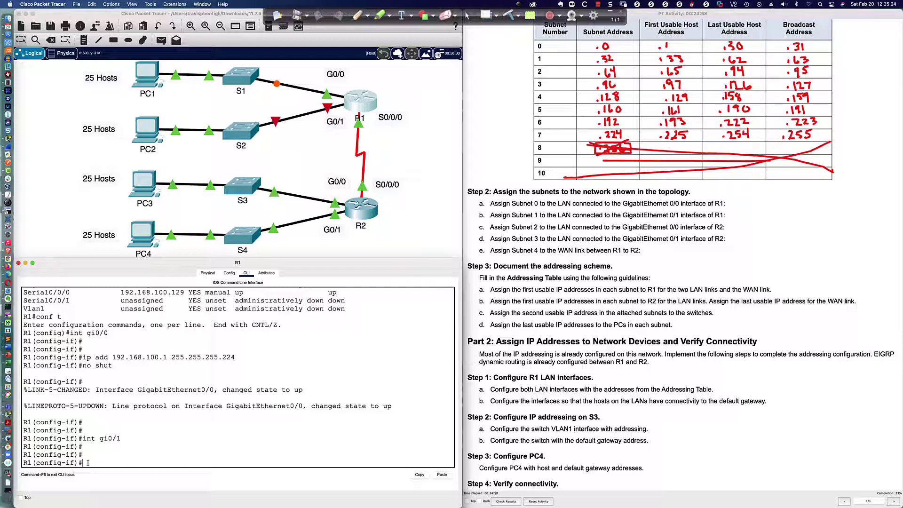
type("no shut")
key("Return")
key("Return")
key("Return")
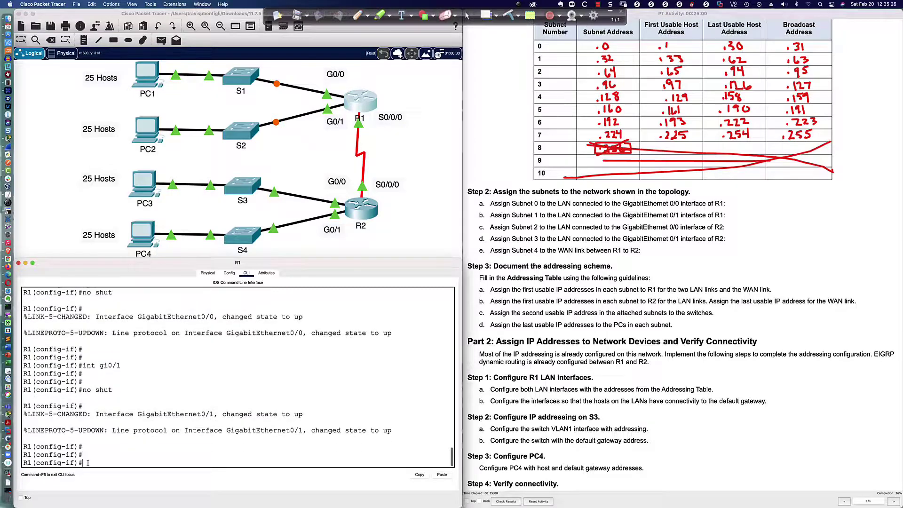
- Assign IP address 192.168.100.33 with mask 255.255.255.224 to R1's gi0/1 interface
type("ip add 192.168")
type(".100.33 ")
type("255255.")
key("BackSpace")
key("BackSpace")
key("BackSpace")
key("BackSpace")
type(".255")
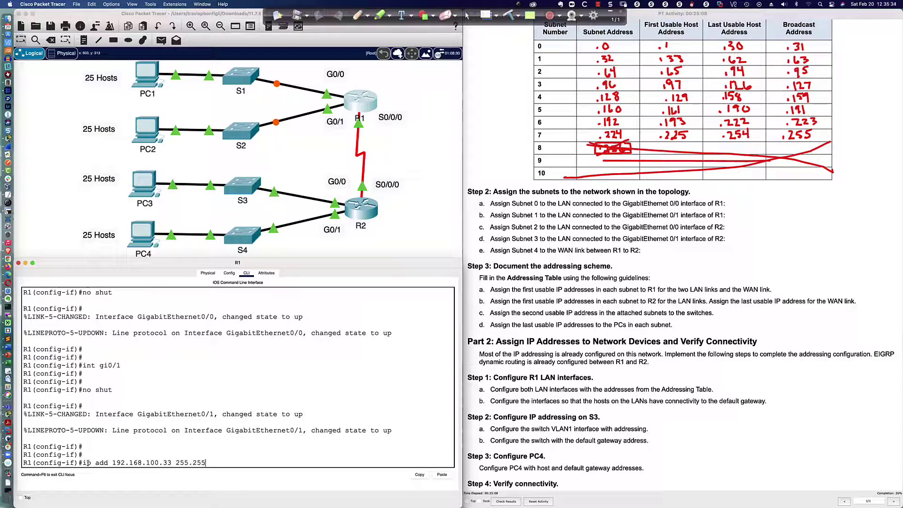
type(".255.224")
key("Return")
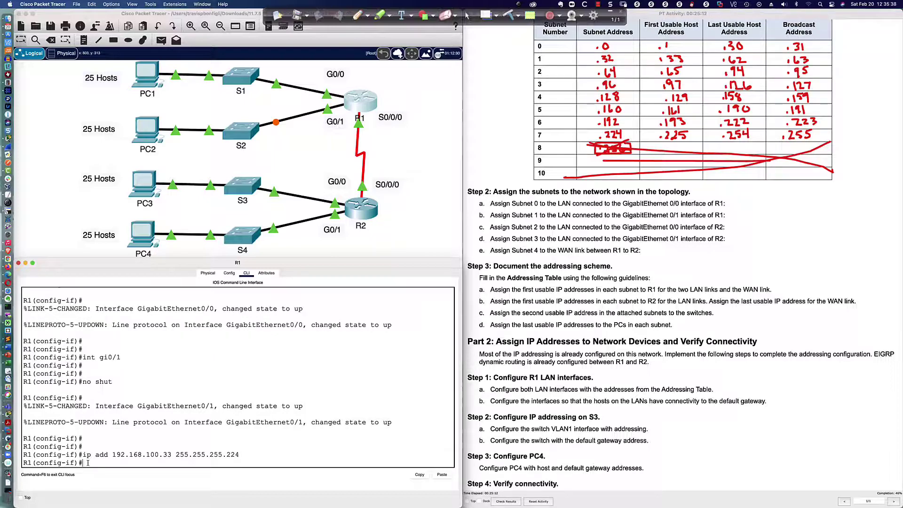
key("Return")
key("Return")
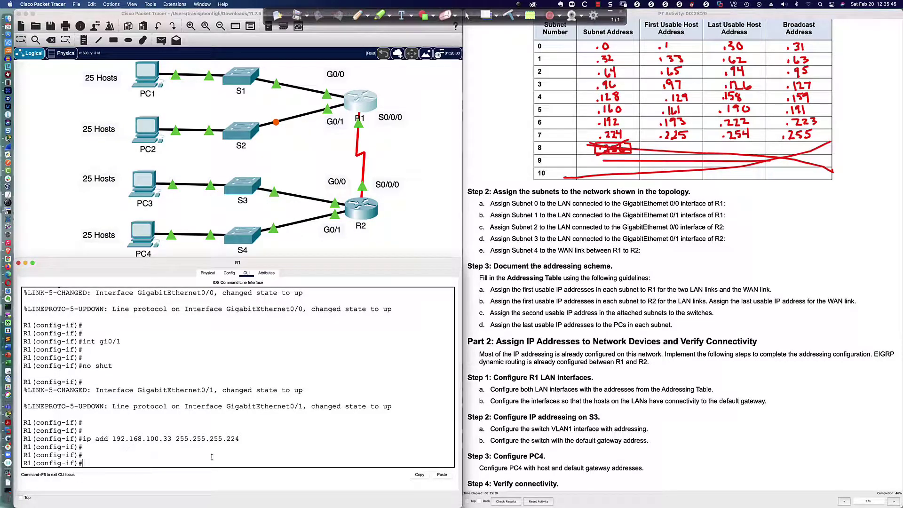
- Check R1's interface addresses and statuses from configuration mode with do sh ip int bri
type("do sh")
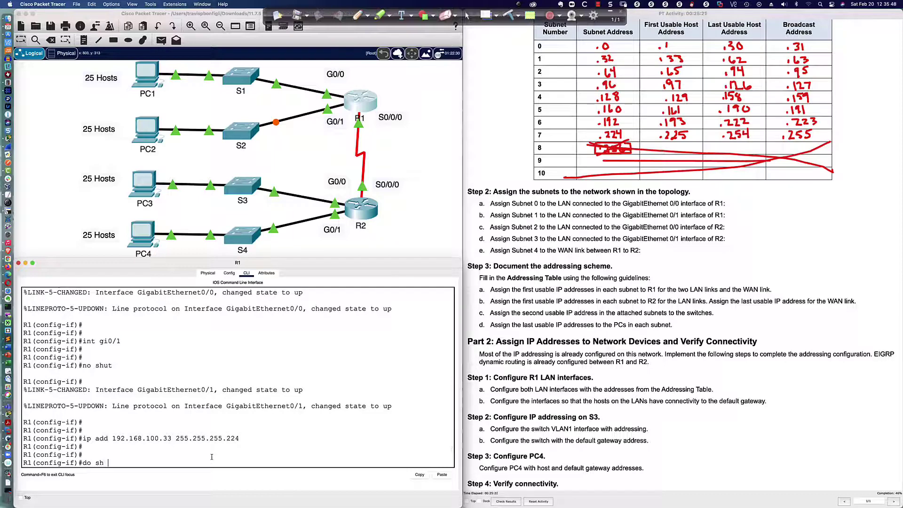
type(" ip int bri")
key("Return")
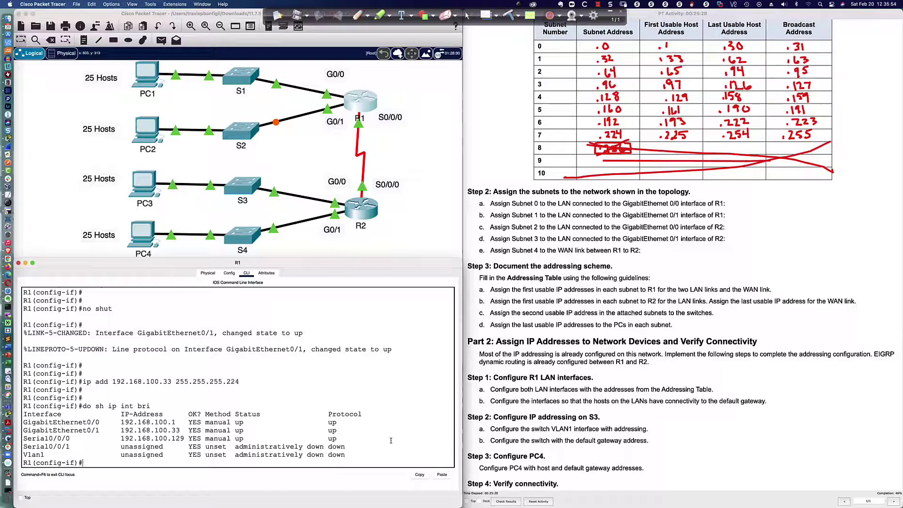
- Leave configuration mode with end and save R1's configuration with wri mem
type("end")
key("Return")
key("Return")
type("wri mem")
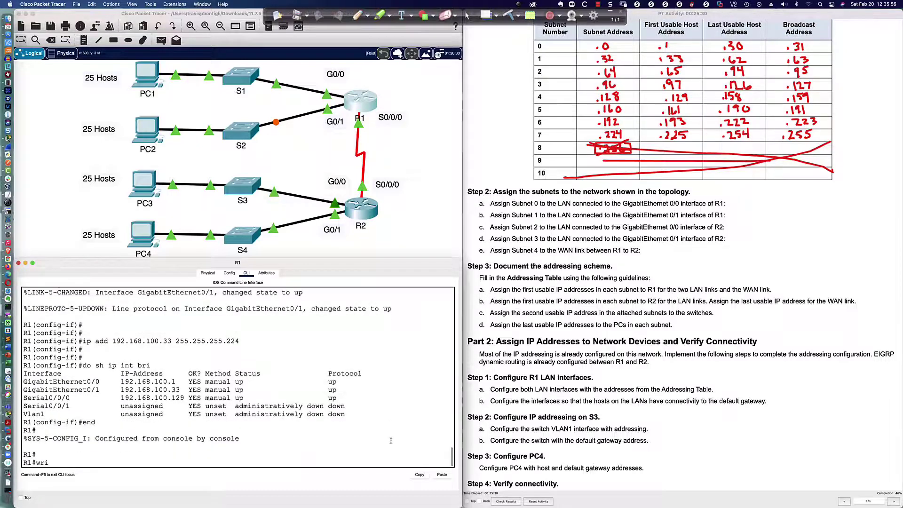
key("Return")
scroll(391, 440, "up", 3)
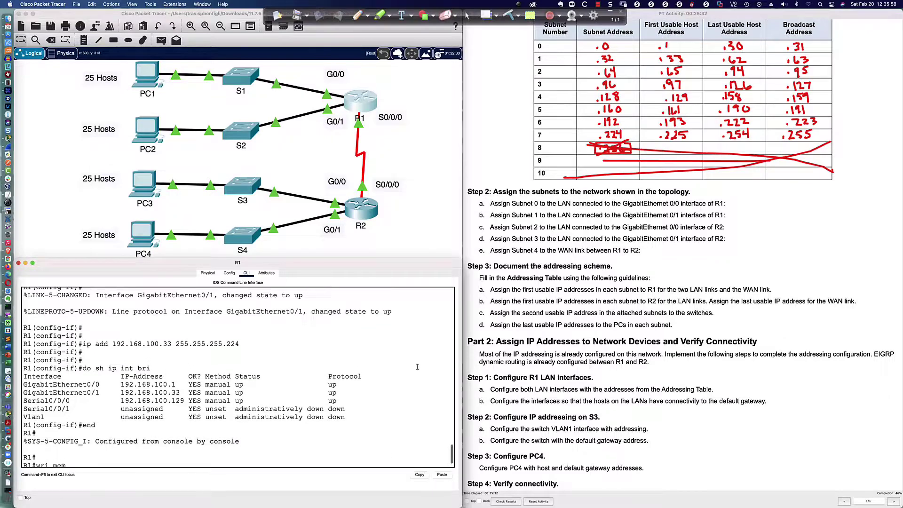
scroll(391, 441, "down", 3)
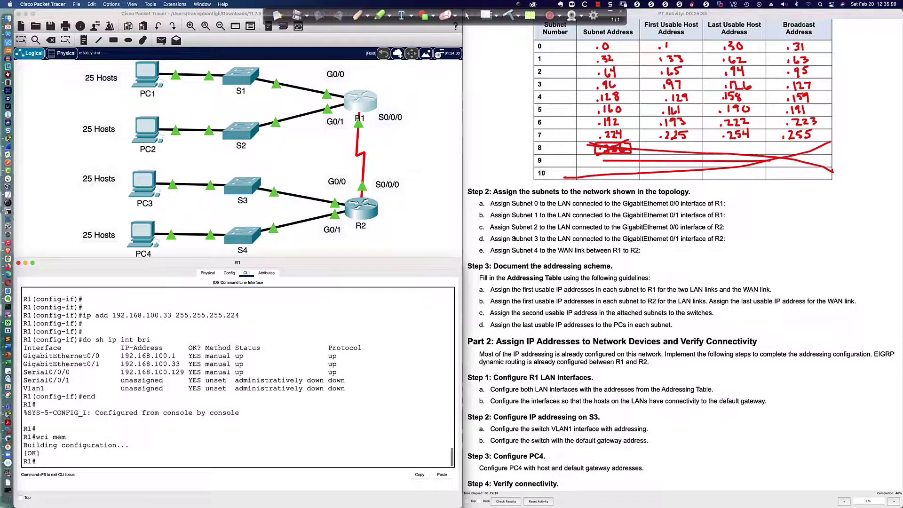
- Try to open router R2 for configuration and to access the connection cables, dismissing any alerts
left_click(361, 209)
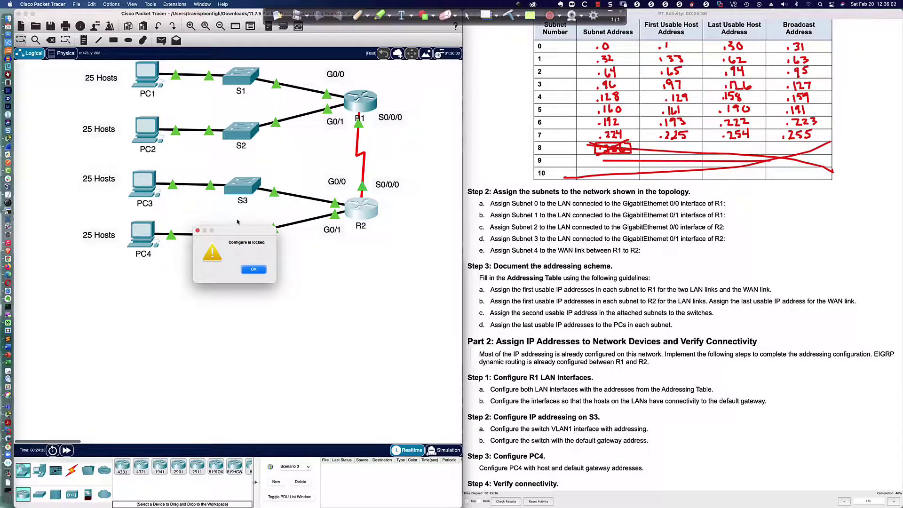
left_click(253, 270)
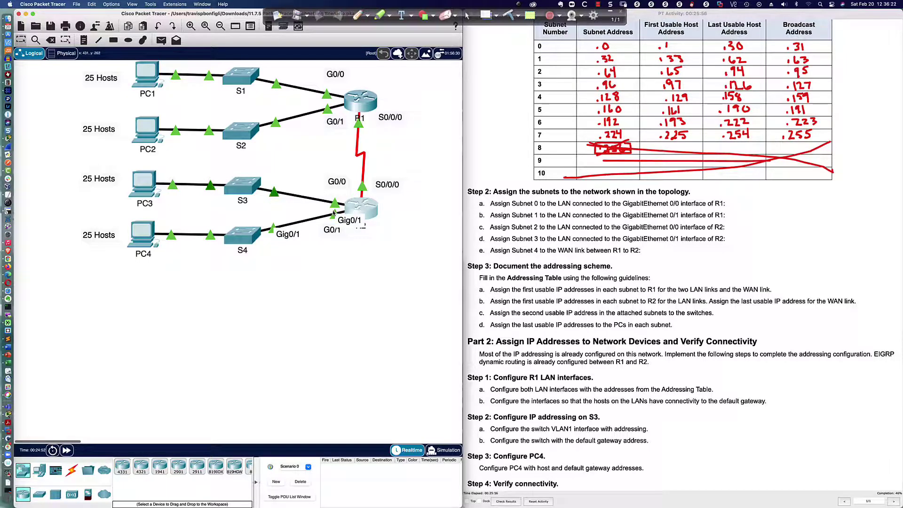
left_click(72, 470)
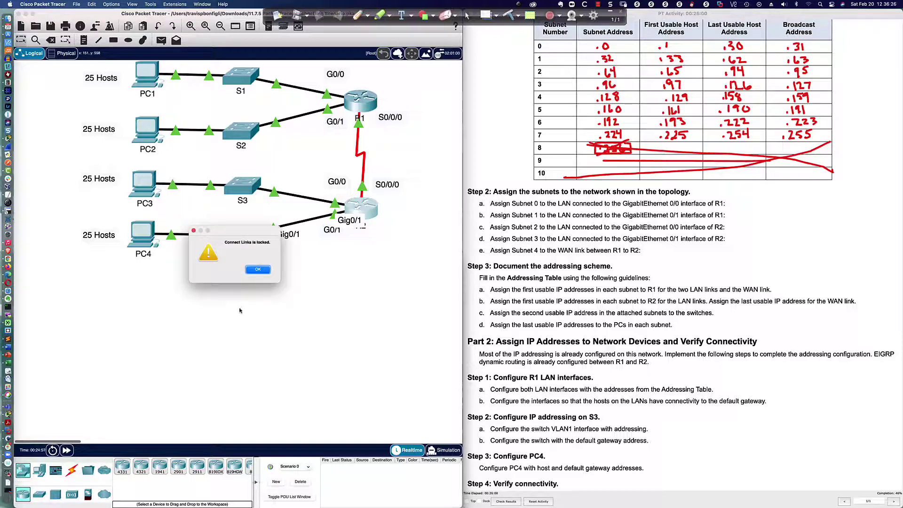
left_click(259, 270)
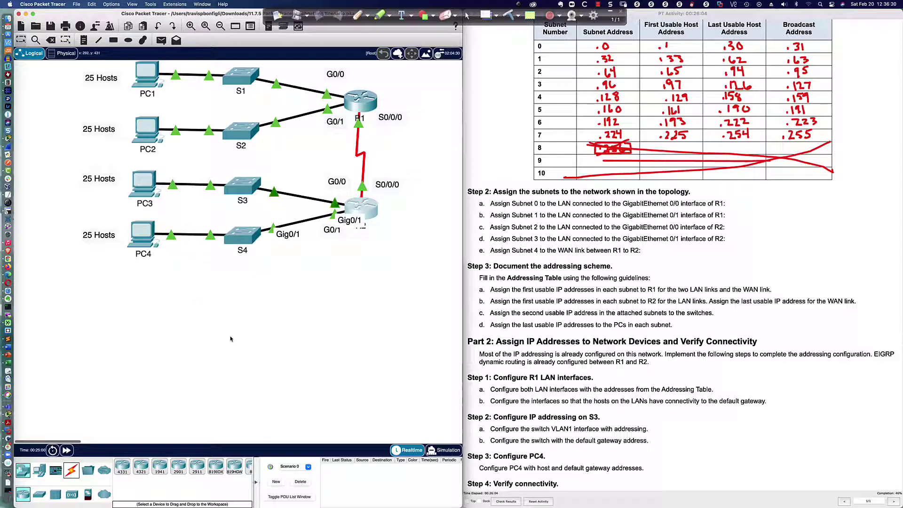
left_click(387, 209)
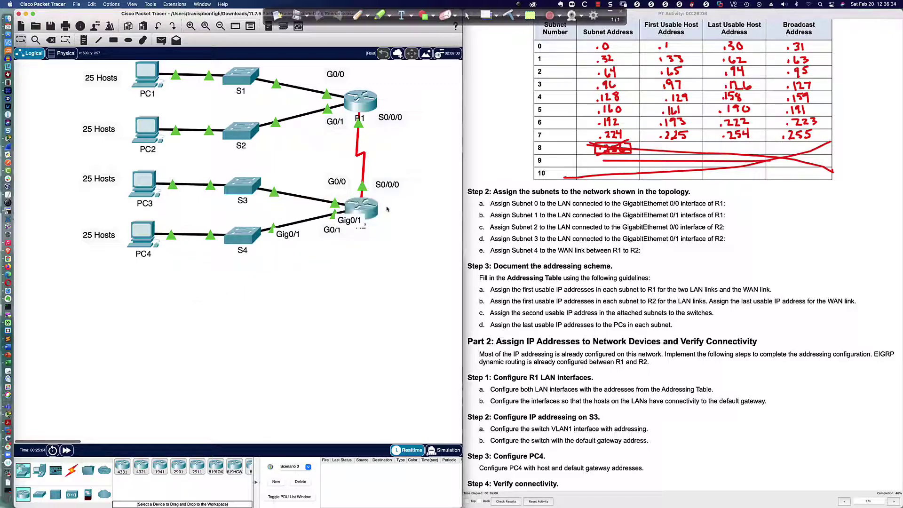
- Try to open PC3, PC2 and PC1 for configuration, dismissing any alerts
left_click(143, 184)
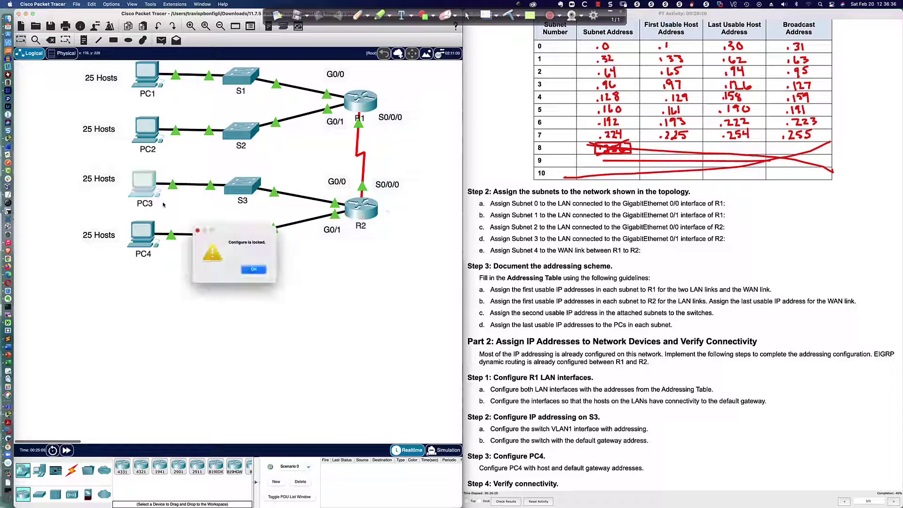
left_click(251, 266)
left_click(148, 129)
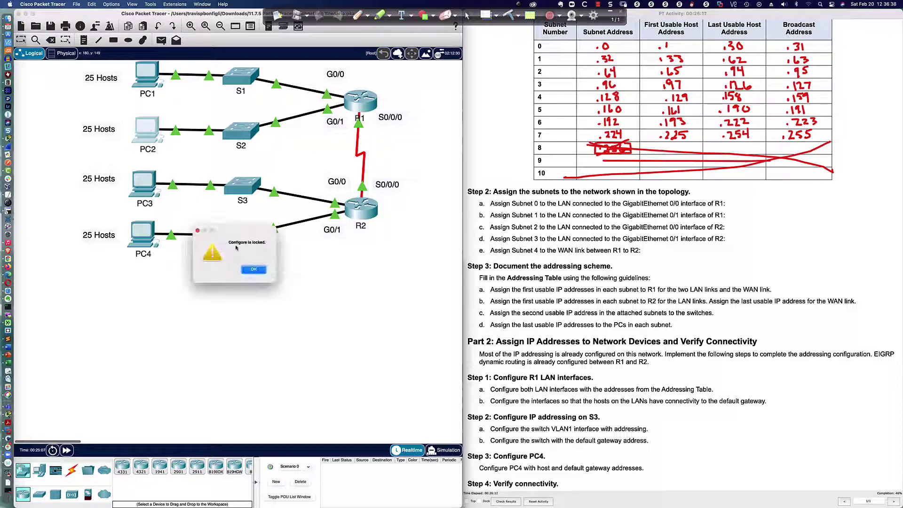
left_click(247, 270)
left_click(148, 75)
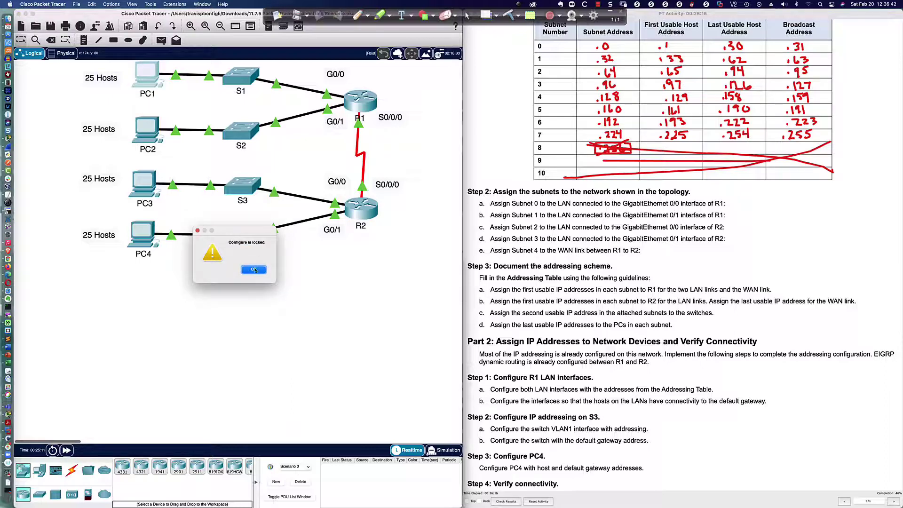
left_click(254, 269)
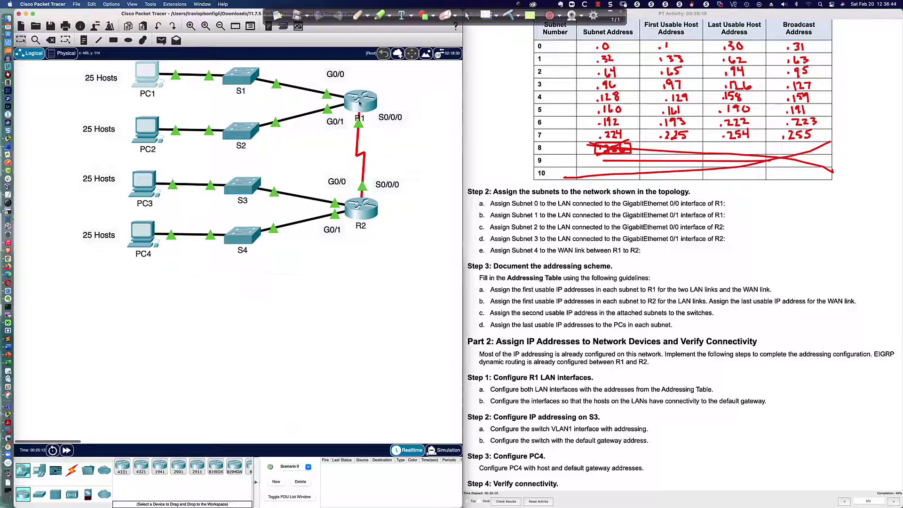
- Reopen R1's command line and attempt a telnet connection to 192.168.100.130
left_click(359, 102)
key("Return")
key("Return")
key("Return")
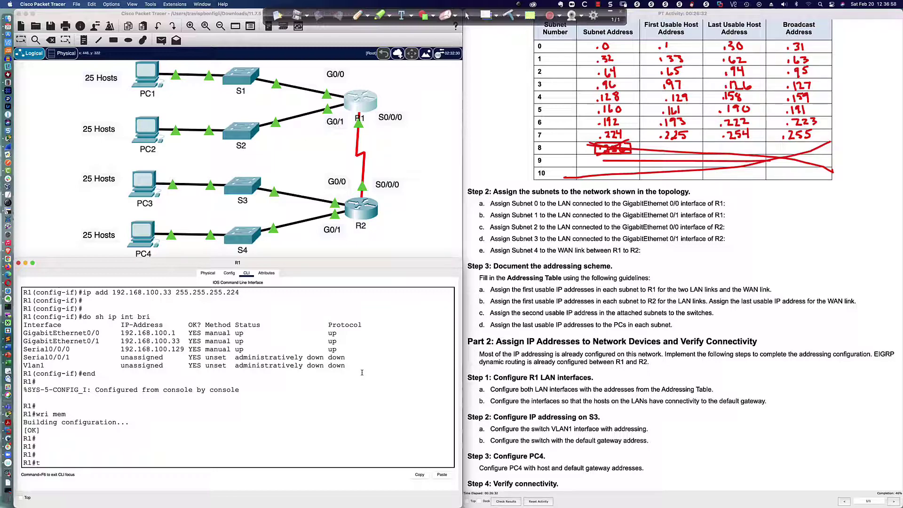
type("elnet 1")
type("92.168.100.130")
key("Return")
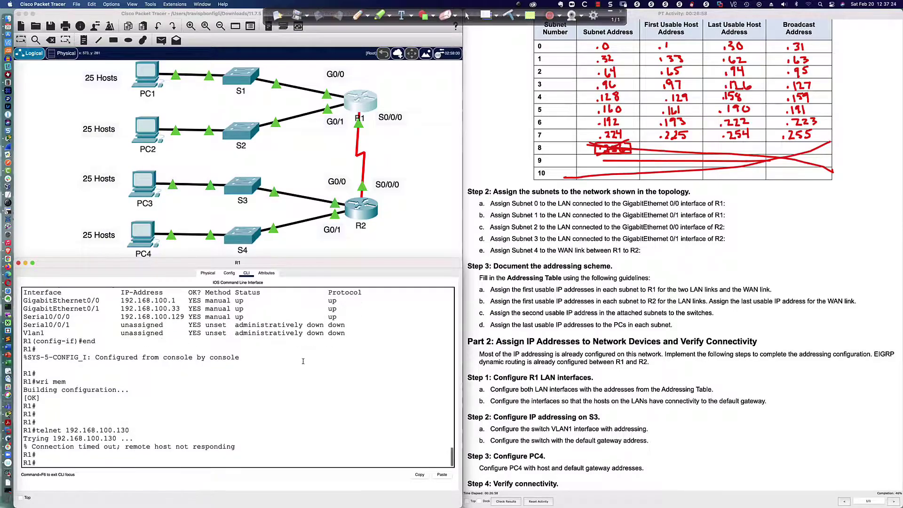
- Review the activity instructions and ping 192.168.100.130 from R1
scroll(484, 306, "up", 10)
scroll(483, 306, "down", 10)
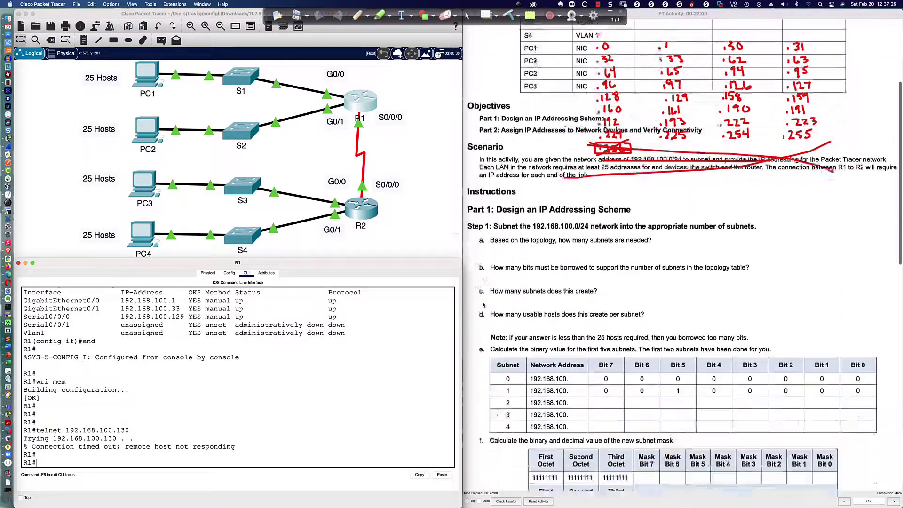
scroll(484, 304, "down", 8)
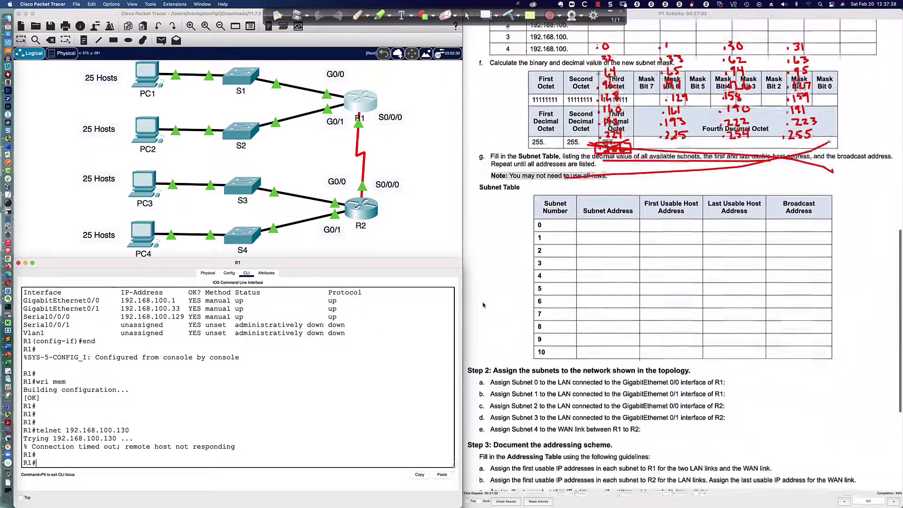
scroll(484, 305, "down", 1)
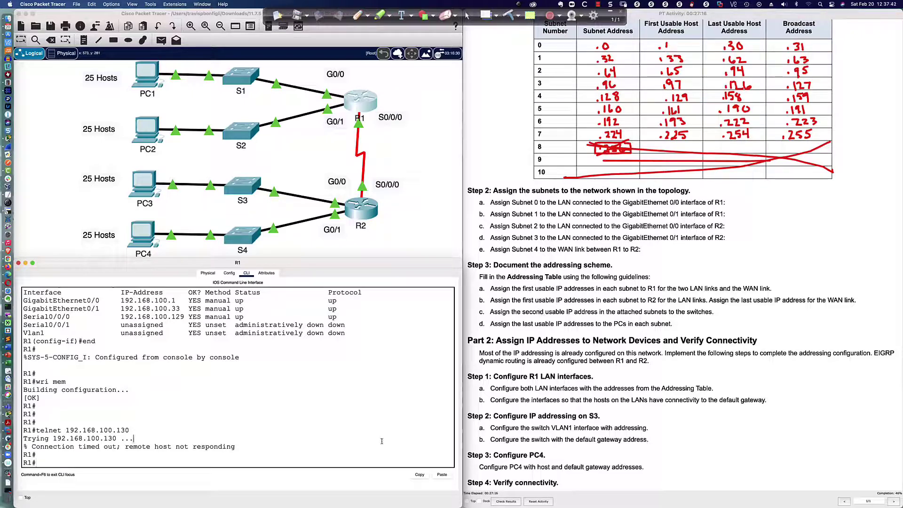
type("ping 192.168.100.130")
key("Return")
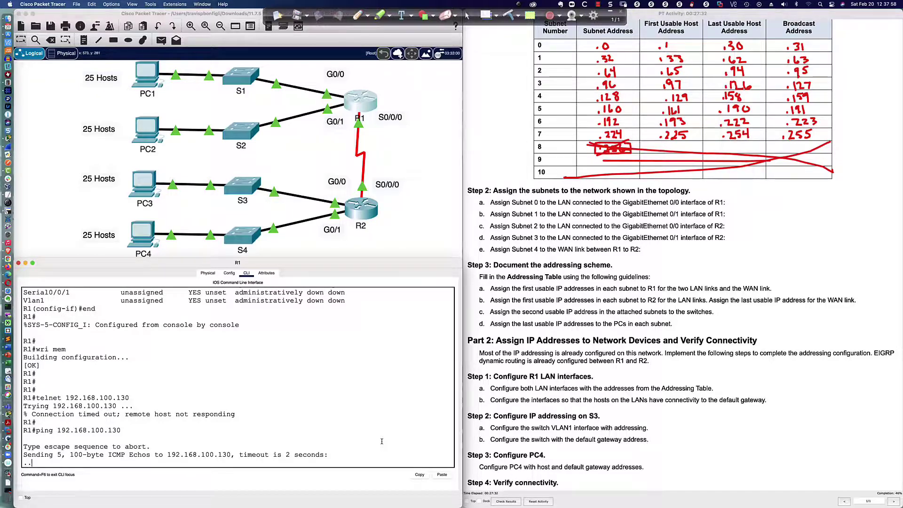
- Abort the running ping and ping 192.168.100.131 from R1 instead
key("ctrl+shift+6")
key("Up")
key("BackSpace")
type("1")
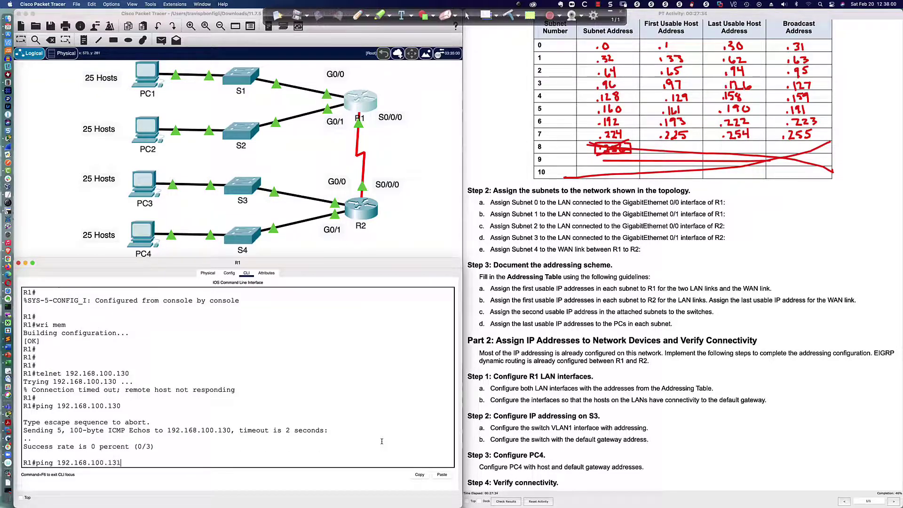
key("Return")
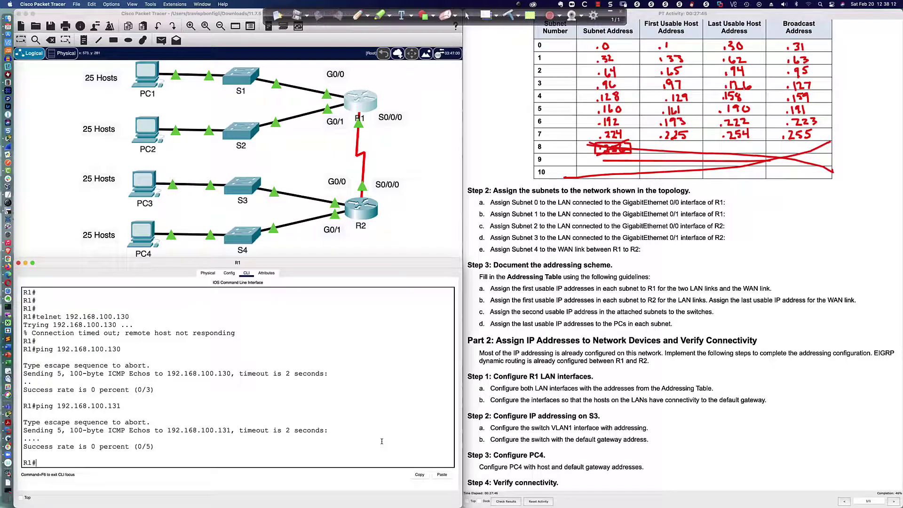
- Display R1's ARP table with sh ip arp and look back through the earlier sections of the activity instructions
type("arp")
key("Return")
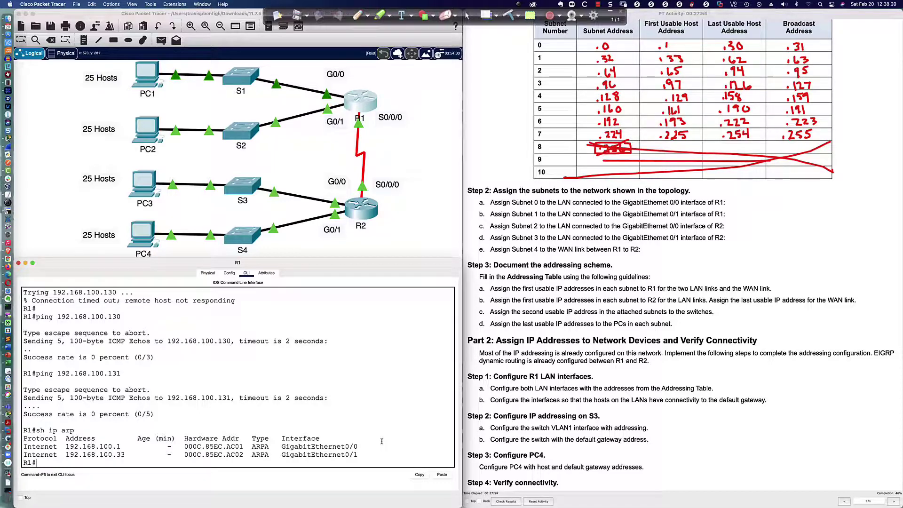
scroll(576, 352, "up", 10)
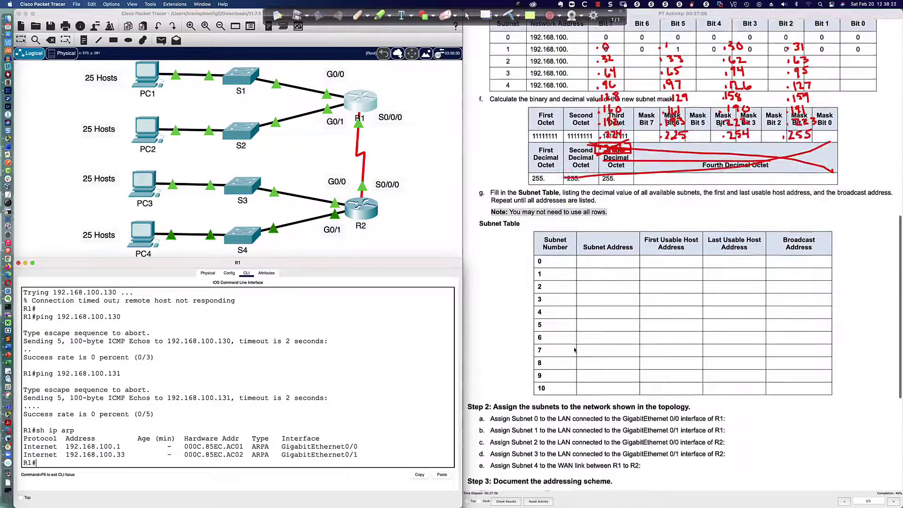
scroll(575, 350, "up", 5)
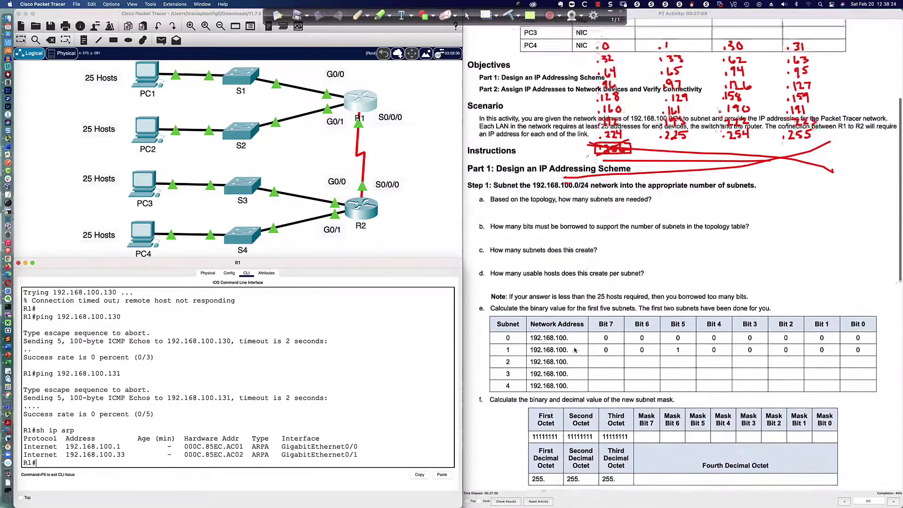
- Review the addressing table and assignment steps in the activity instructions, and try to open R2 and S4
scroll(575, 351, "up", 2)
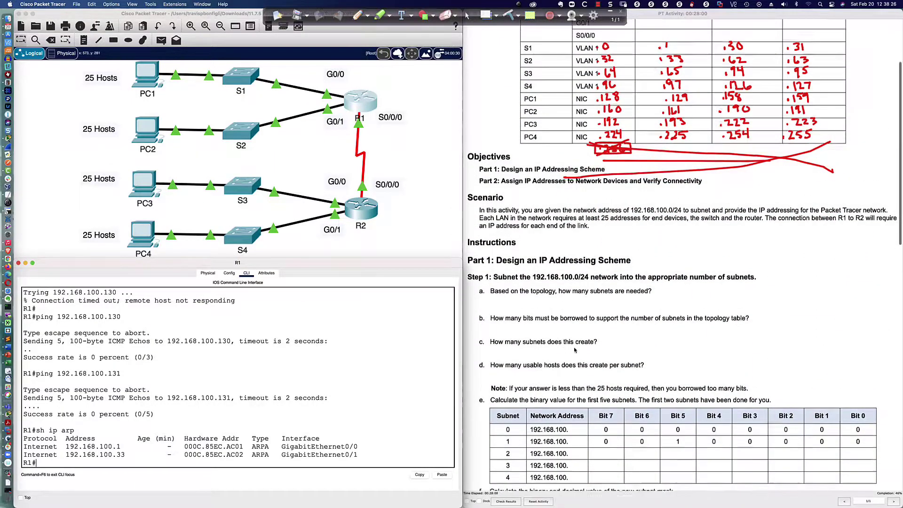
scroll(574, 350, "up", 2)
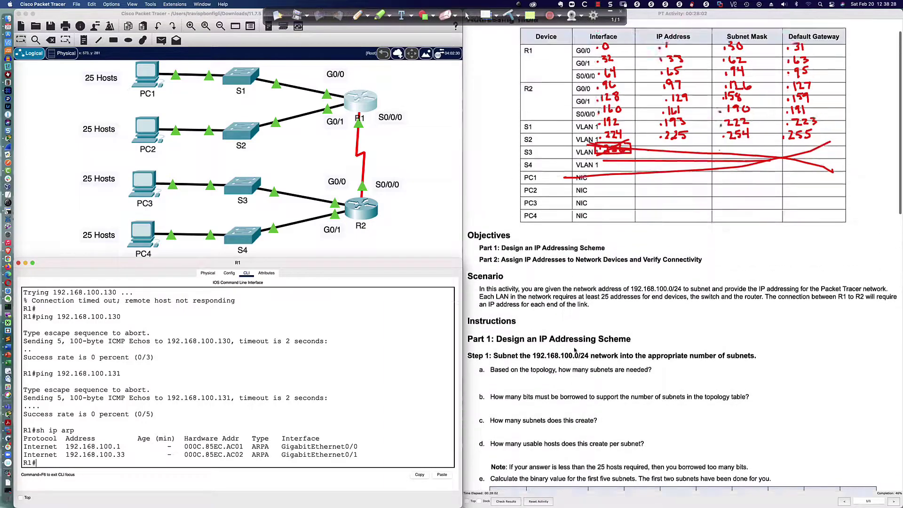
scroll(574, 350, "down", 3)
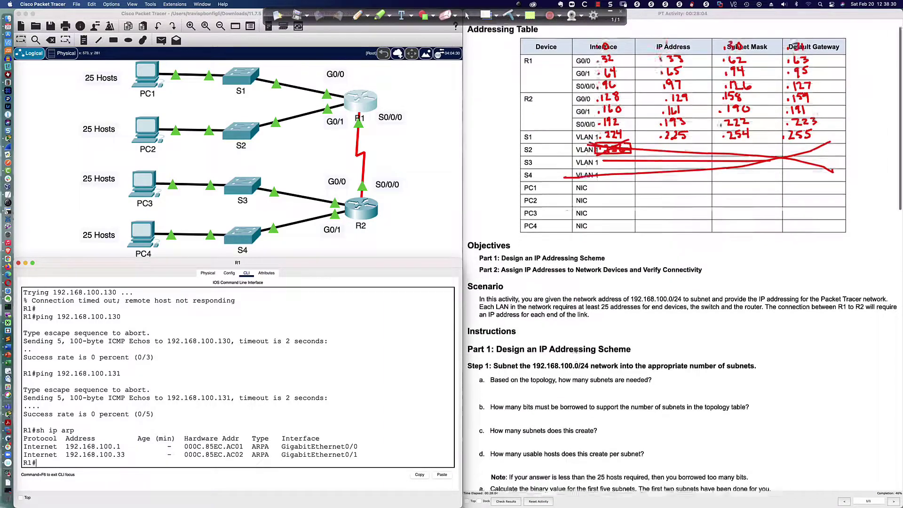
scroll(575, 351, "down", 10)
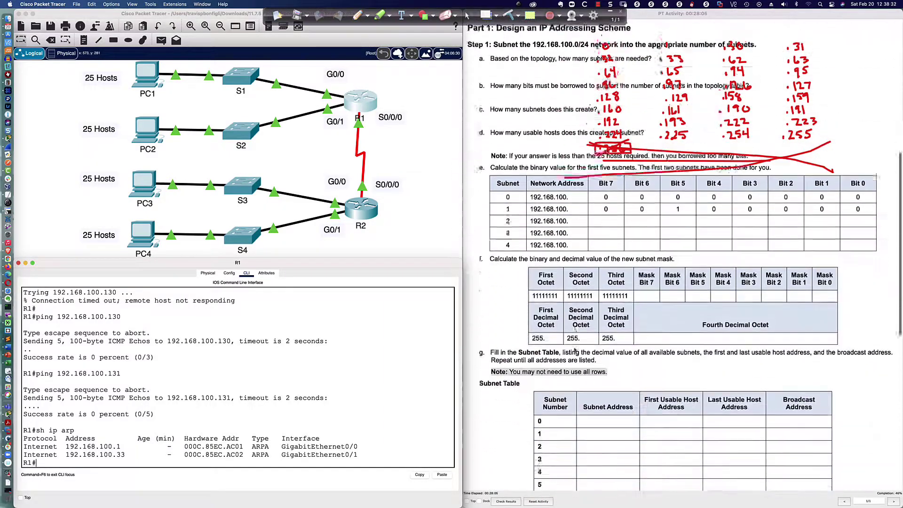
scroll(575, 351, "down", 1)
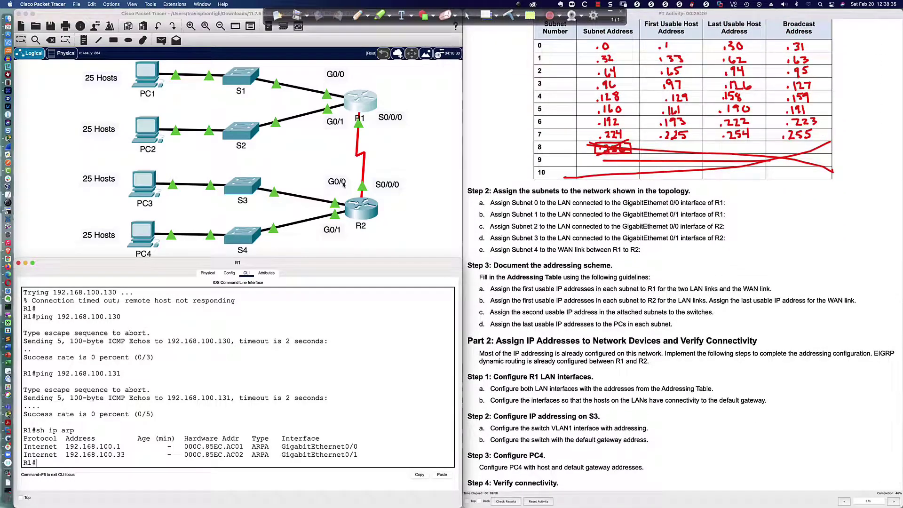
left_click(363, 219)
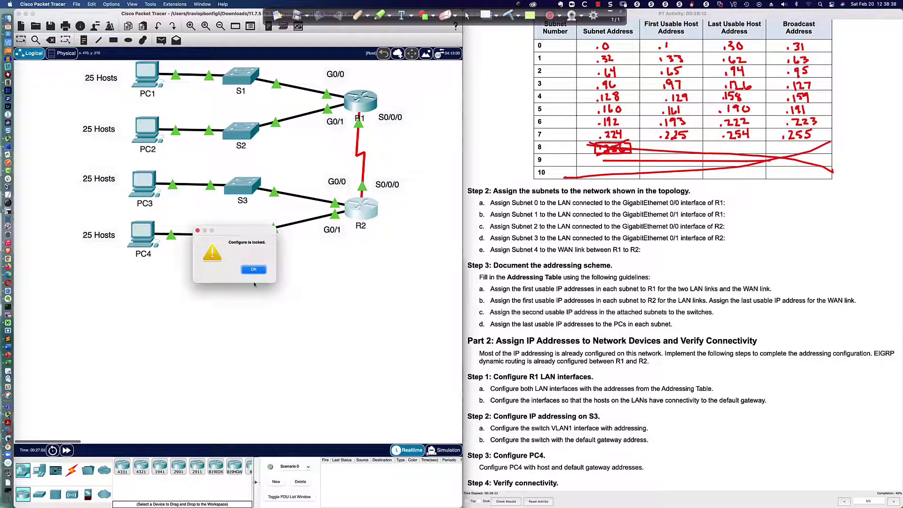
left_click(250, 277)
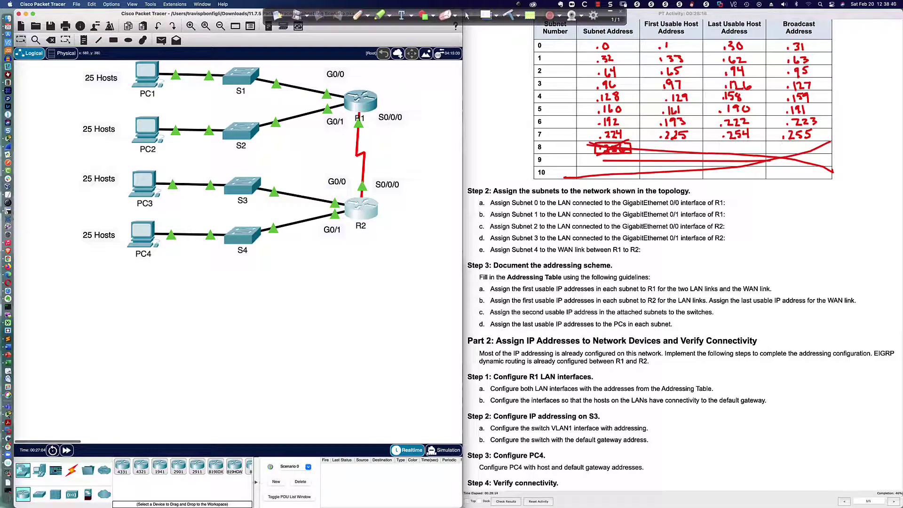
scroll(679, 374, "down", 2)
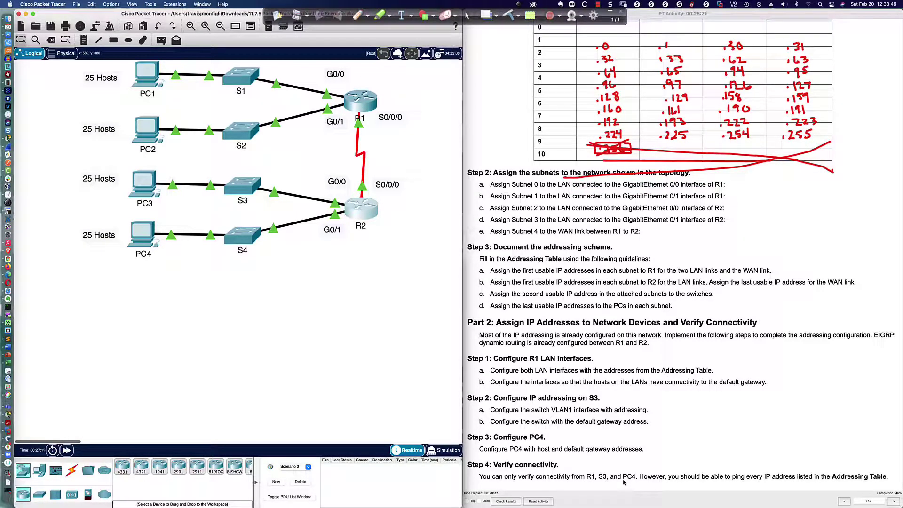
left_click(242, 234)
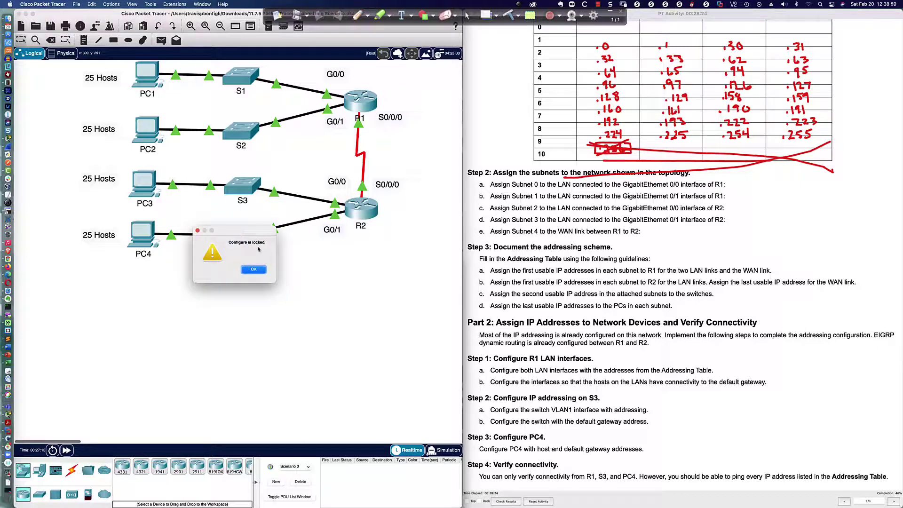
left_click(254, 269)
- Open S3's command line, enter privileged mode and display its ARP table with sh ip arp
left_click(243, 182)
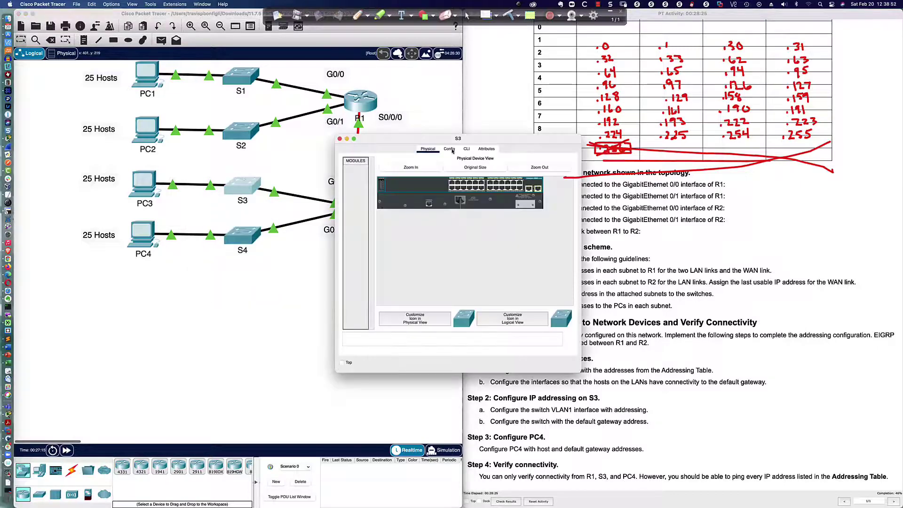
left_click_drag(469, 137, 317, 259)
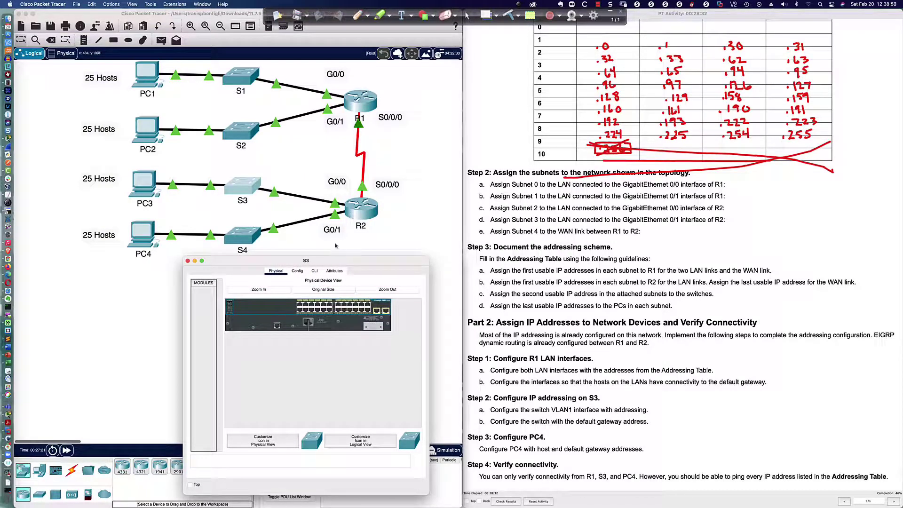
left_click(315, 272)
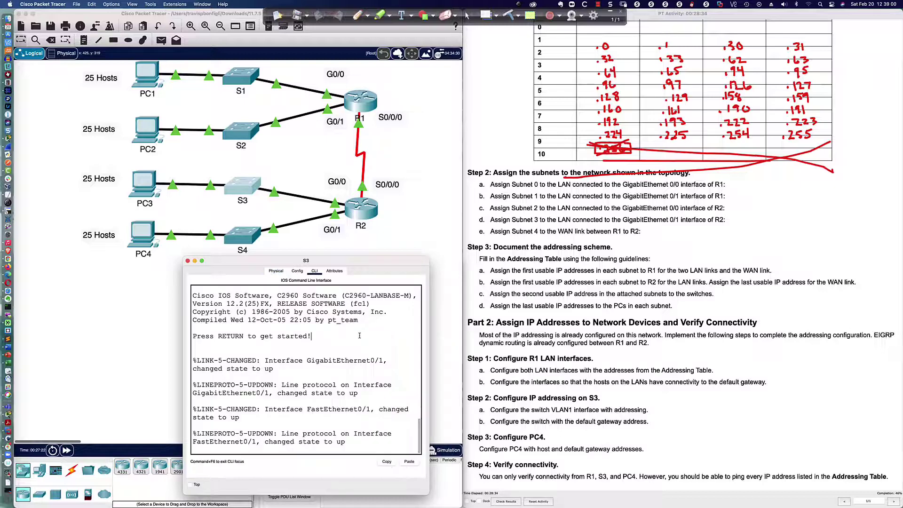
key("Return")
key("Return")
key("Return")
key("Return")
type("en")
key("Return")
type("sh ip arp")
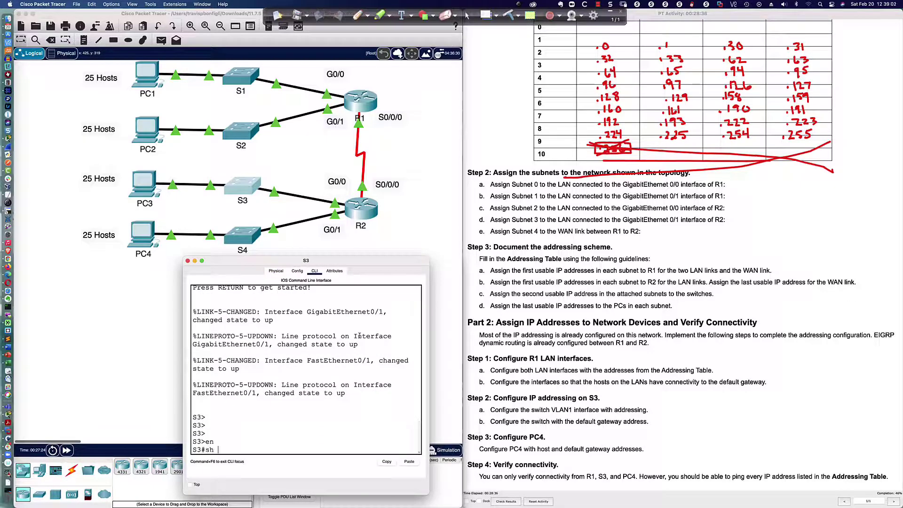
key("Return")
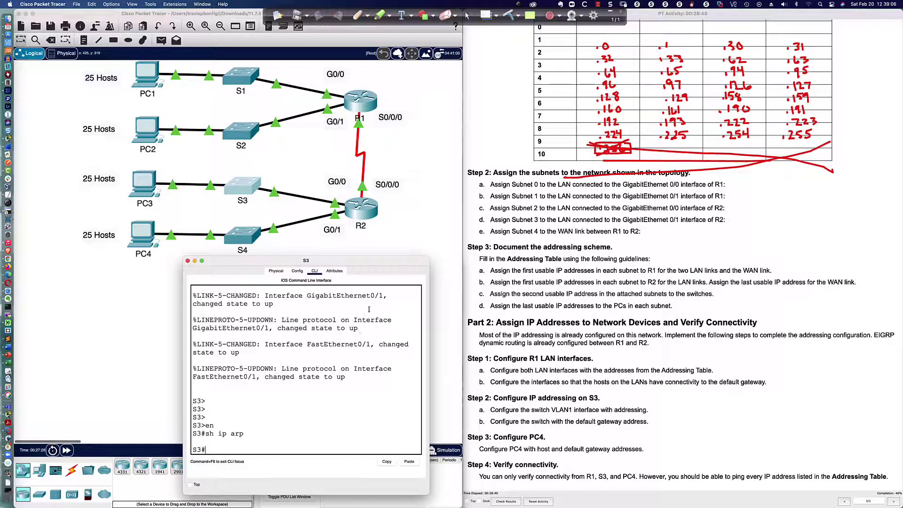
- Try to open PC1 in the topology and review the subnet table and assignment steps again
scroll(238, 166, "up", 2)
scroll(237, 166, "down", 3)
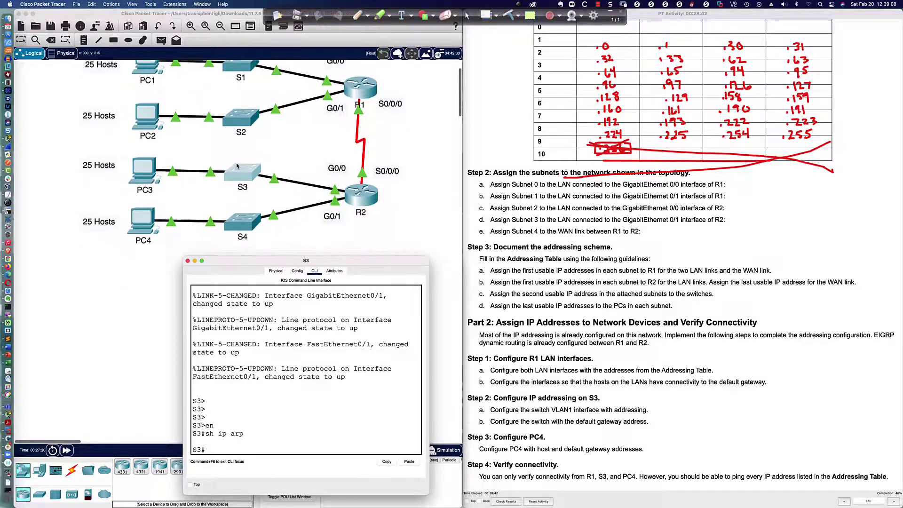
scroll(238, 166, "up", 3)
left_click(146, 83)
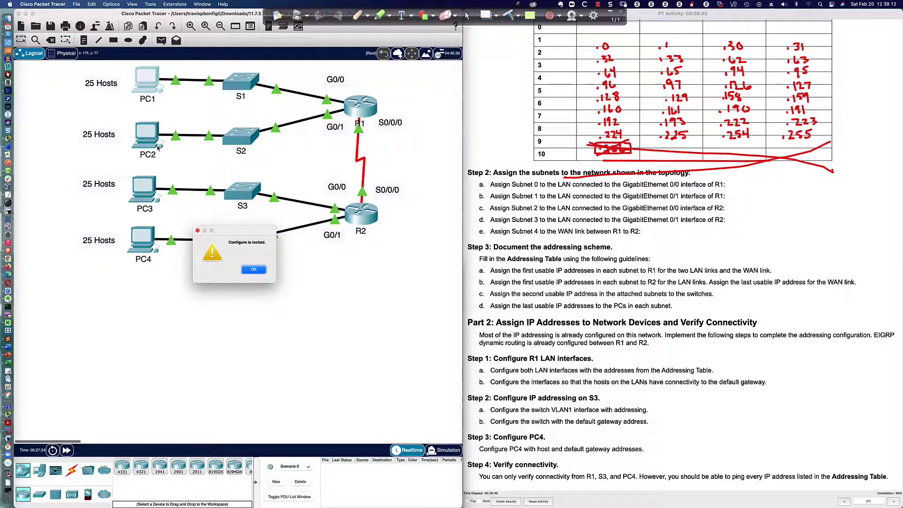
key("Return")
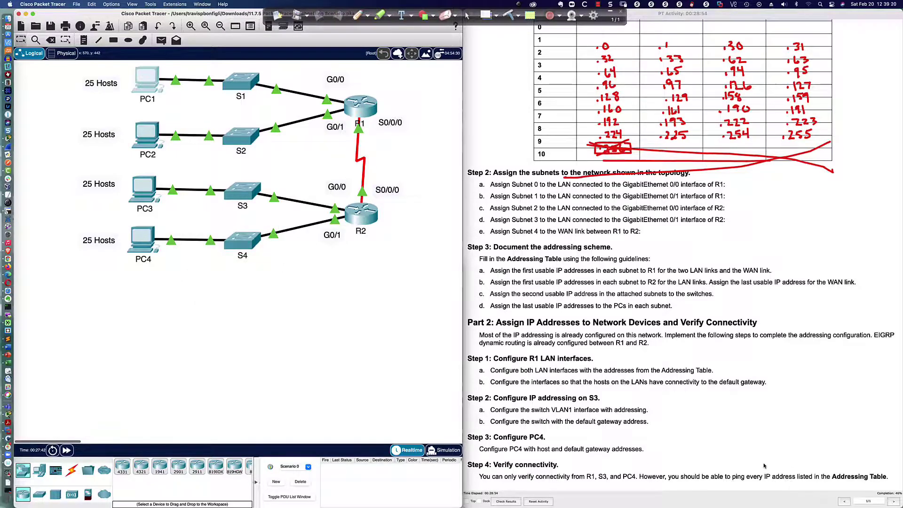
scroll(763, 466, "up", 2)
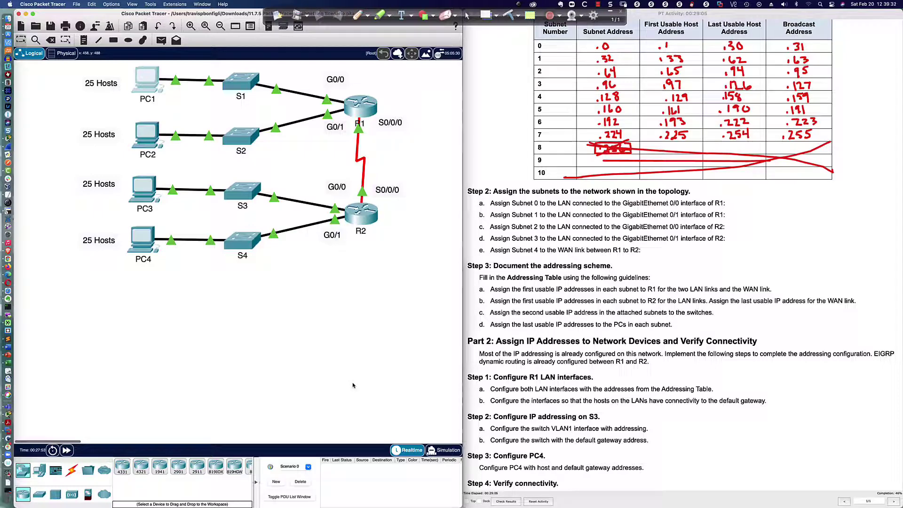
- Reopen S3's command line and enter global configuration mode with conf t
left_click(243, 191)
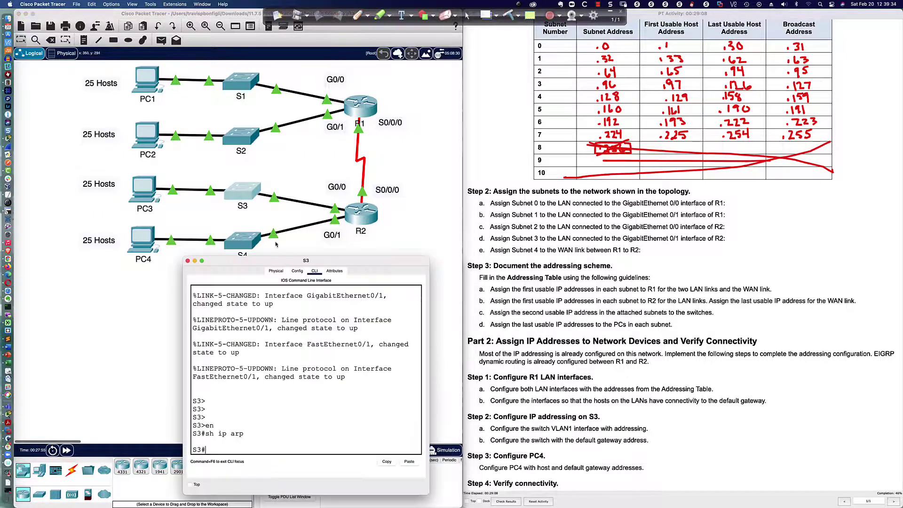
key("Return")
key("Return")
key("Return")
key("Return")
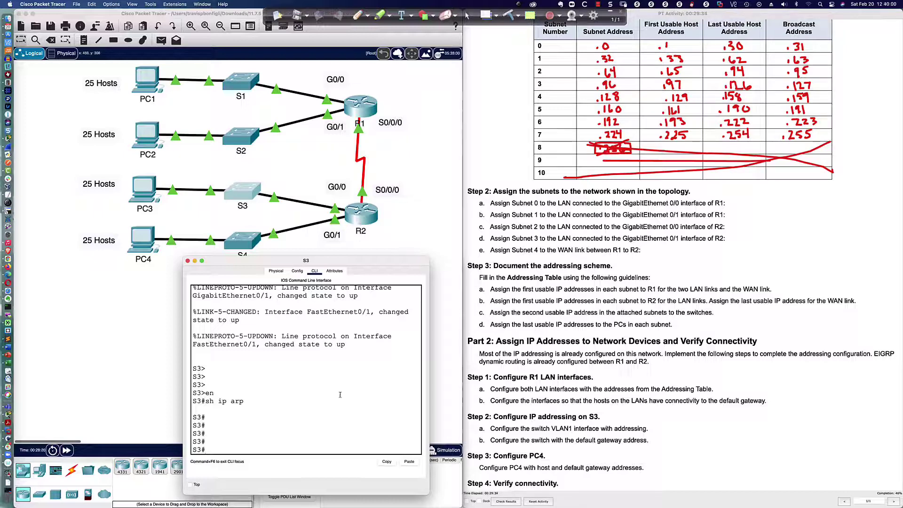
key("Return")
key("Return")
key("Return")
type("conf t")
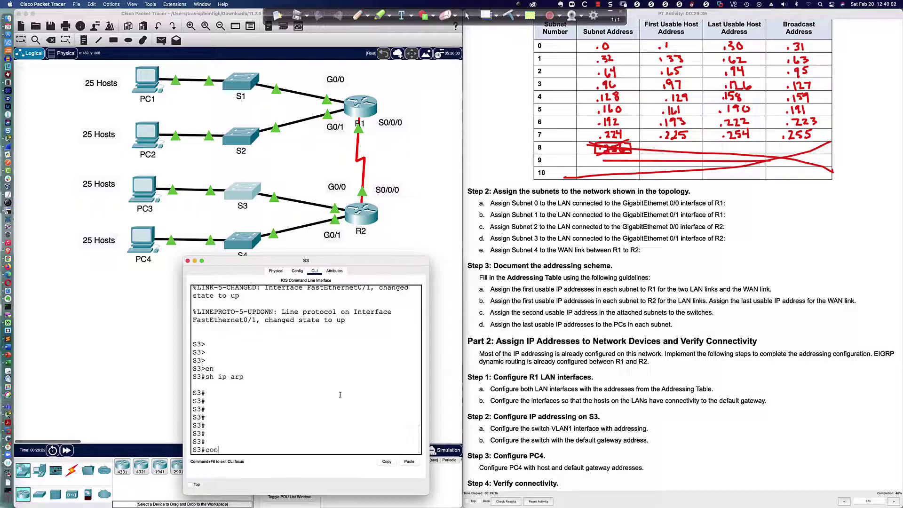
key("Return")
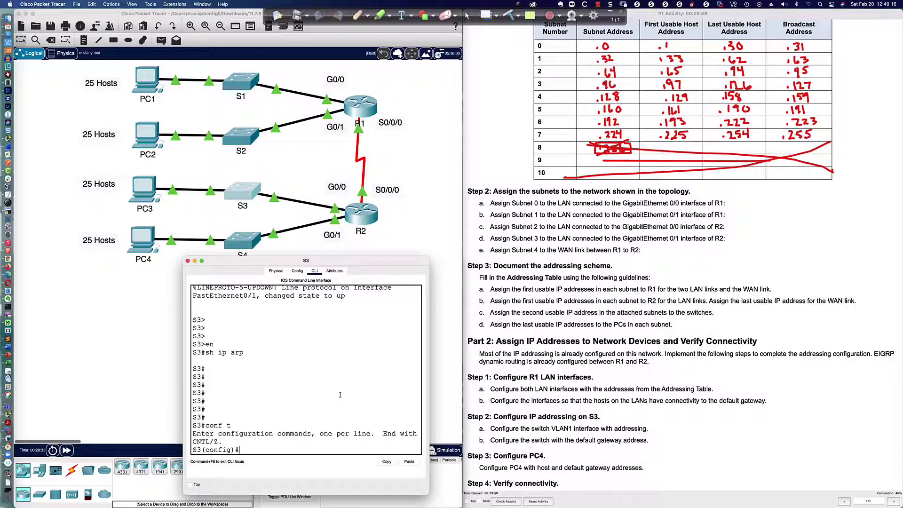
- Enter the VLAN 1 interface on S3 and enable it with no shut
type("int vlan 1")
key("Return")
type("no shut")
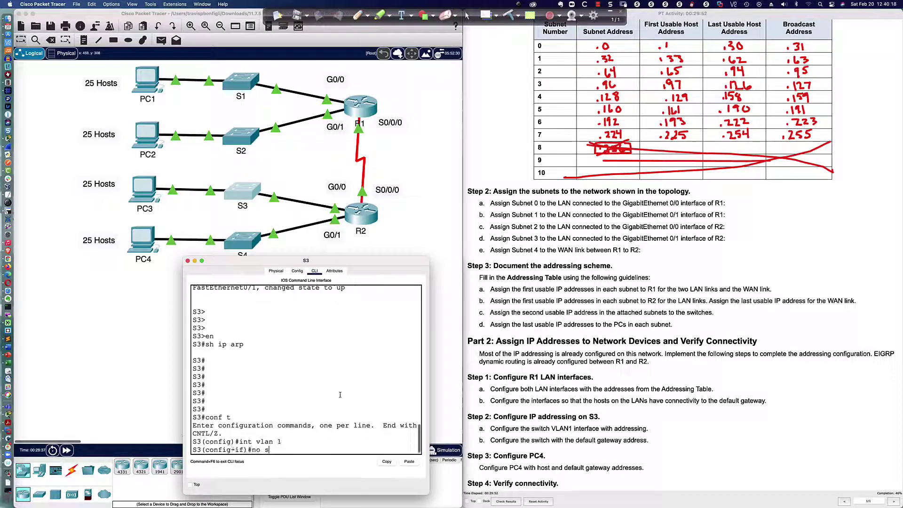
key("Return")
key("Return")
key("Return")
key("Return")
key("Return")
key("Return")
key("Return")
key("Return")
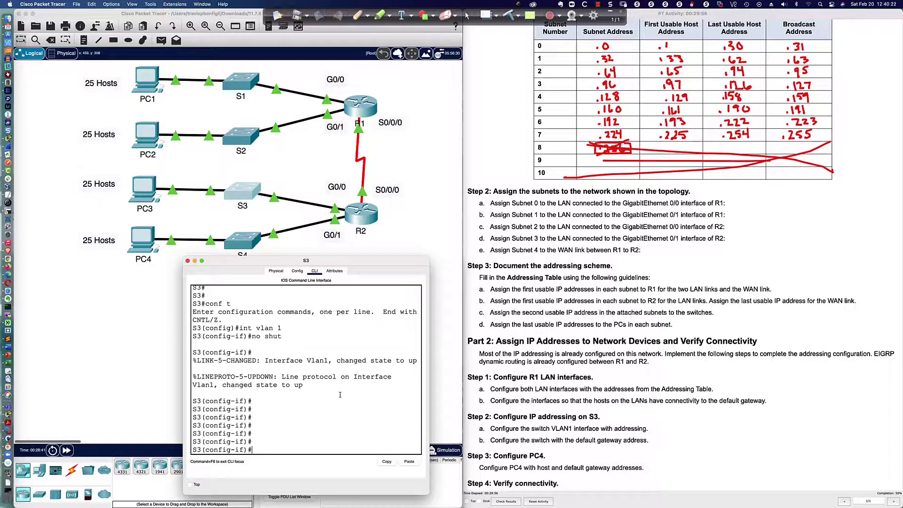
- Assign IP address 192.168.100.66 with subnet mask 255.255.255.224 to S3's VLAN 1 interface
type("ip add")
type("192.168.100.66 255.255.2")
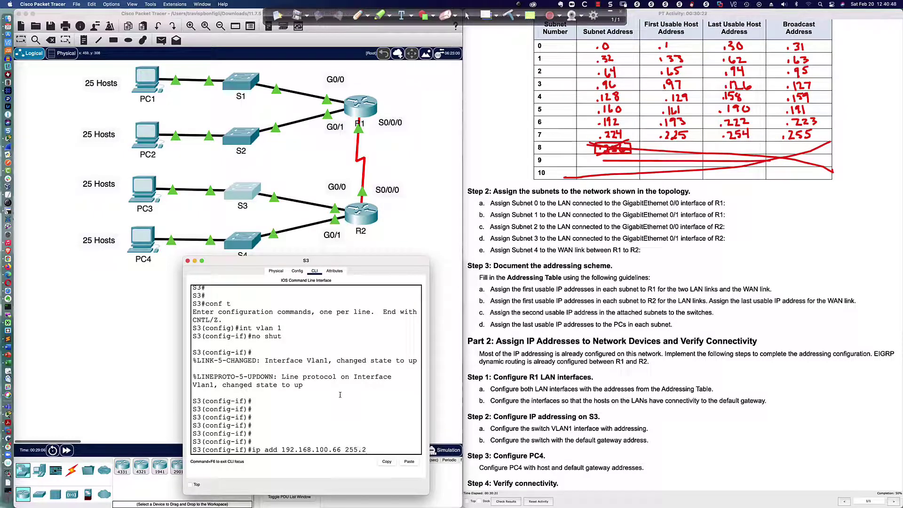
type("55.224")
key("Return")
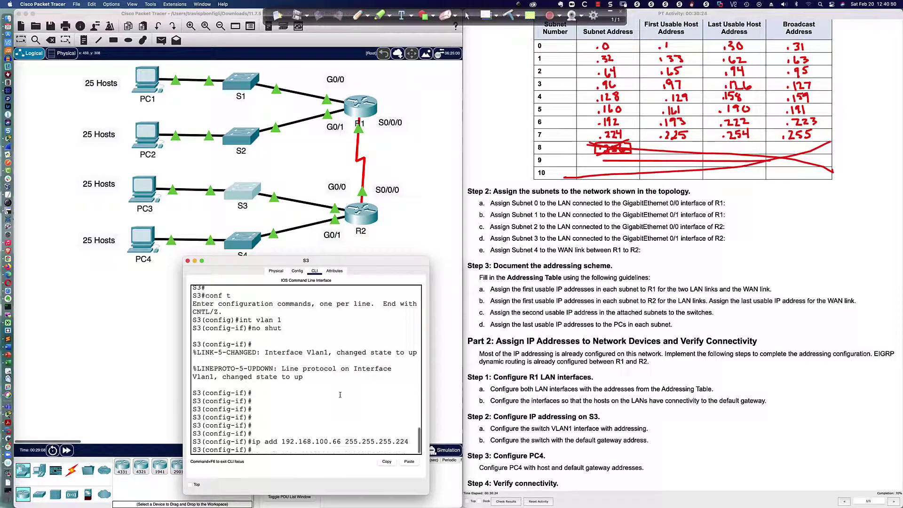
key("Return")
key("Return")
key("Return")
key("Return")
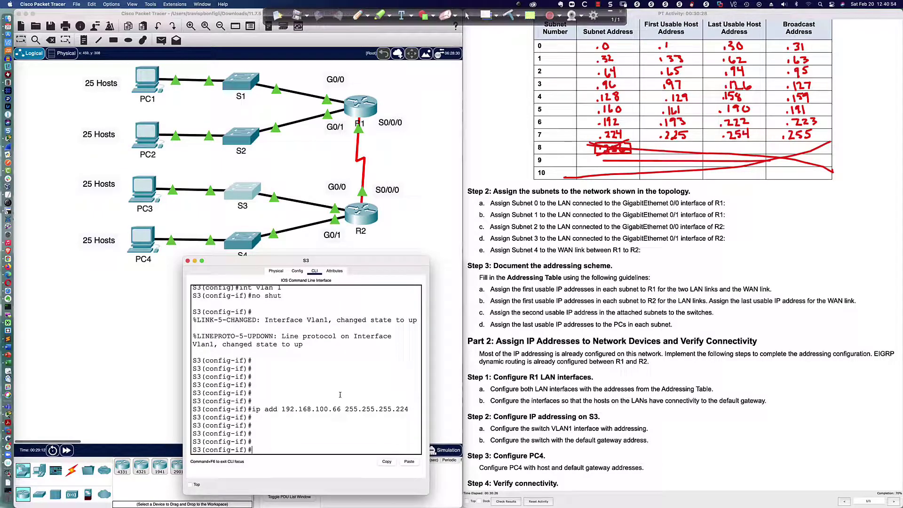
- Exit configuration mode on S3 and save the running configuration with wri mem
type("end")
key("Return")
type("wri mem")
key("Return")
key("Return")
key("Return")
key("Return")
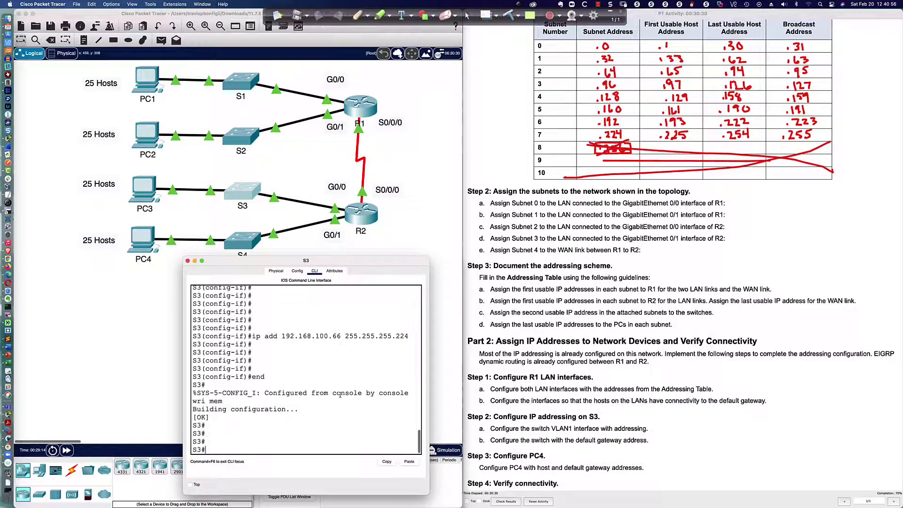
key("Return")
- Ping 192.168.100.65 from S3 and repeat the ping several times to test connectivity to R2's G0/0 LAN gateway
type("ping 1")
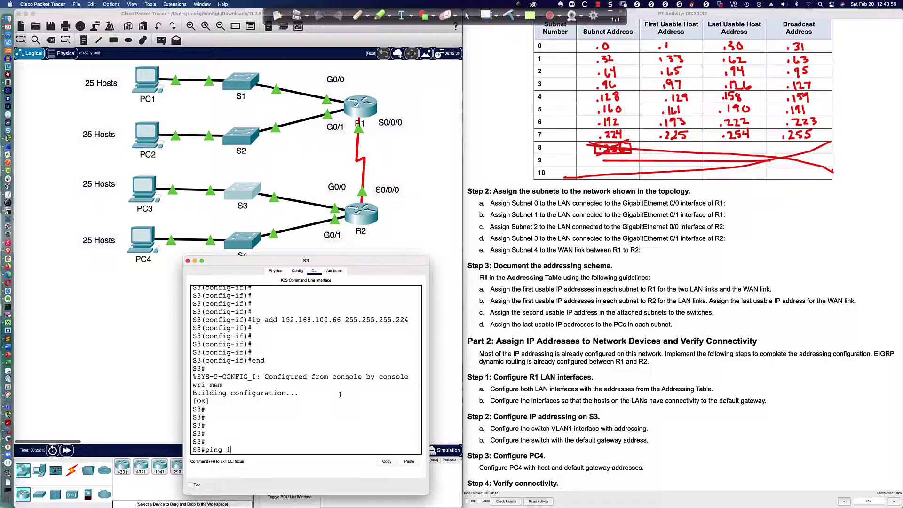
type("92.168.100.65")
key("Return")
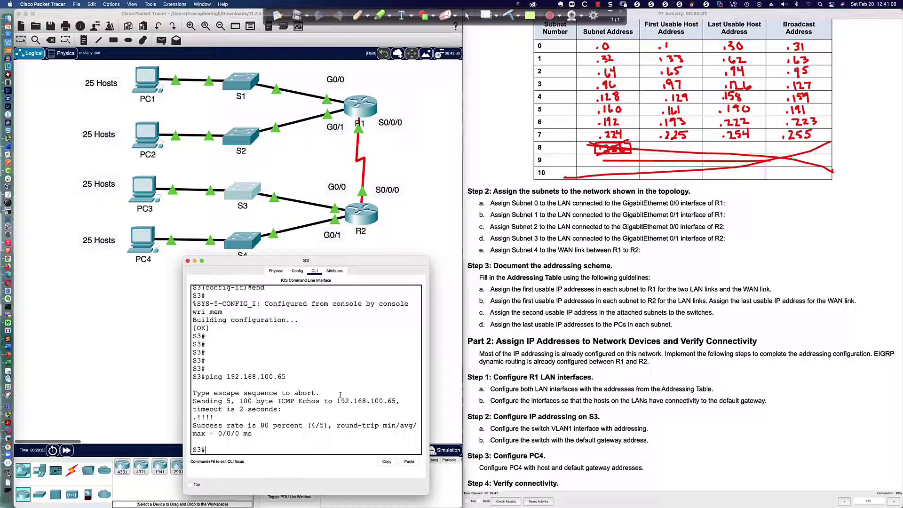
key("Up")
key("Return")
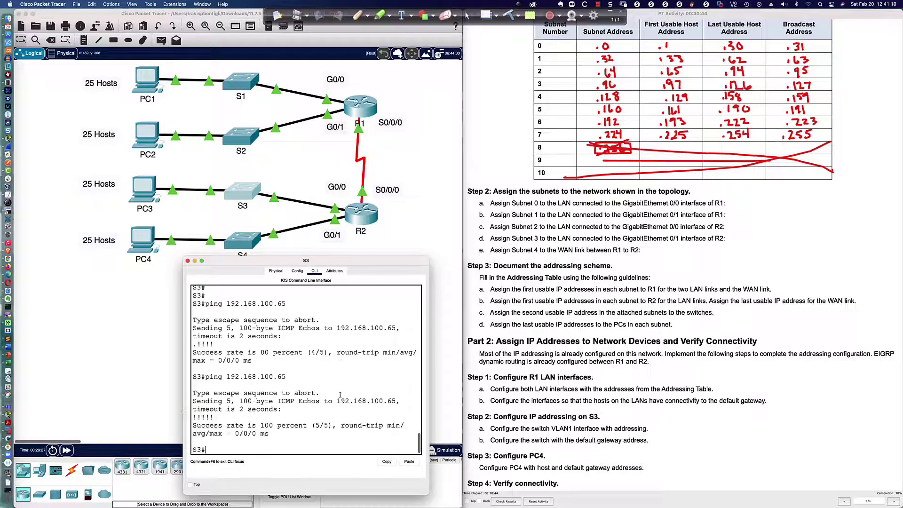
key("Up")
key("Return")
key("Up")
key("Return")
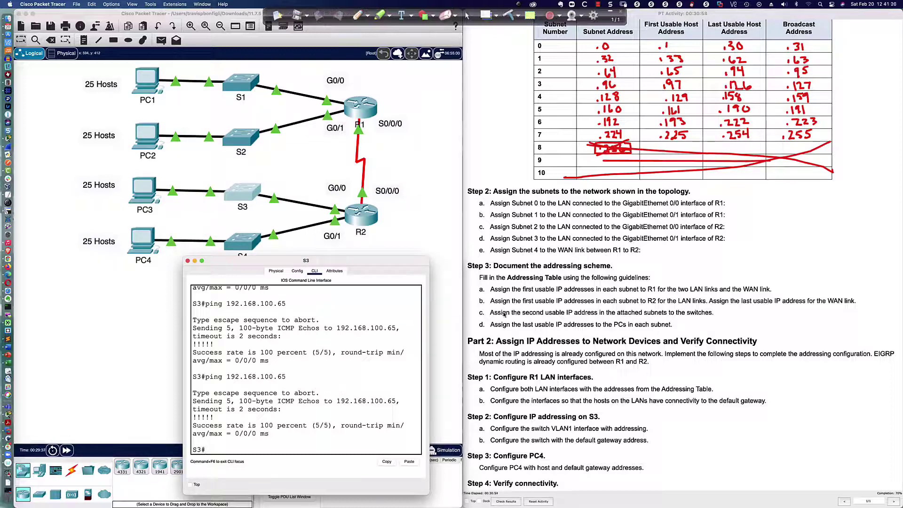
- Try to open the configuration of switches S4 and S2 in the topology
left_click(259, 243)
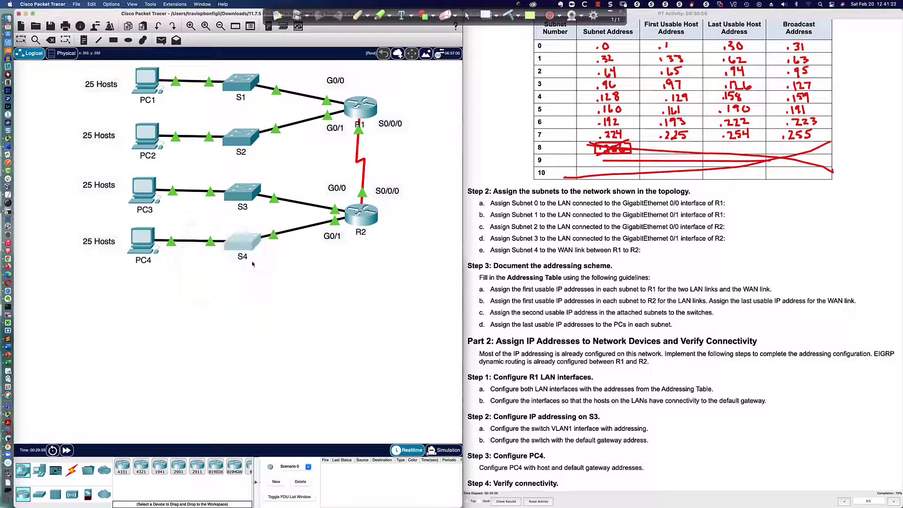
left_click(245, 189)
left_click(240, 137)
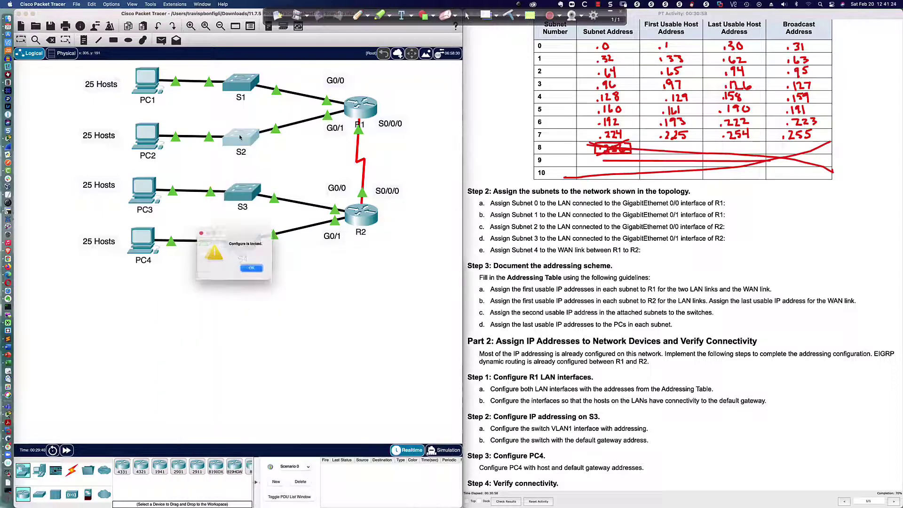
left_click(253, 269)
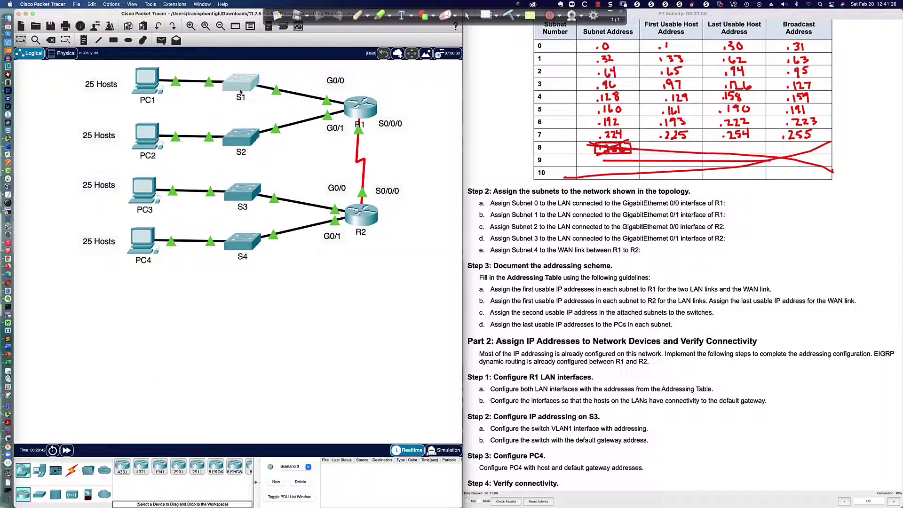
left_click(241, 85)
left_click(258, 271)
left_click_drag(489, 376, 641, 455)
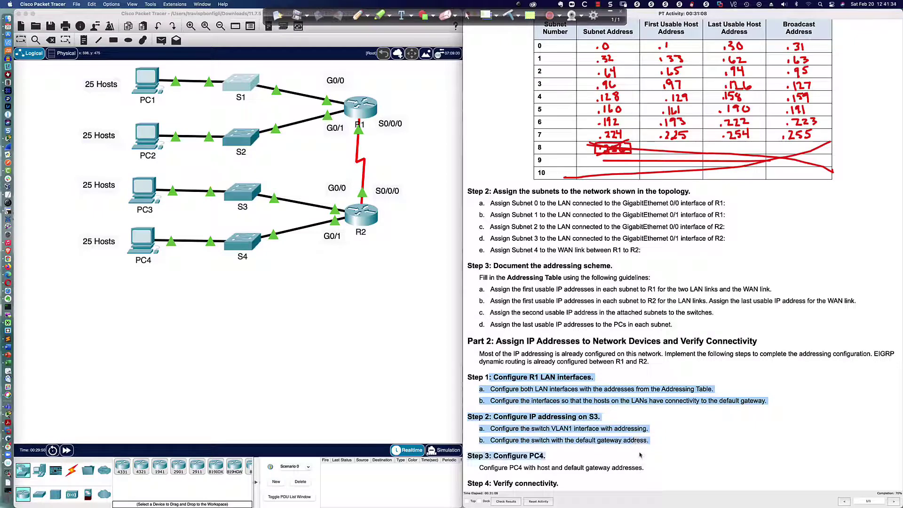
- Open PC4's IP configuration, with its window widened and placed below the topology
double_click(138, 241)
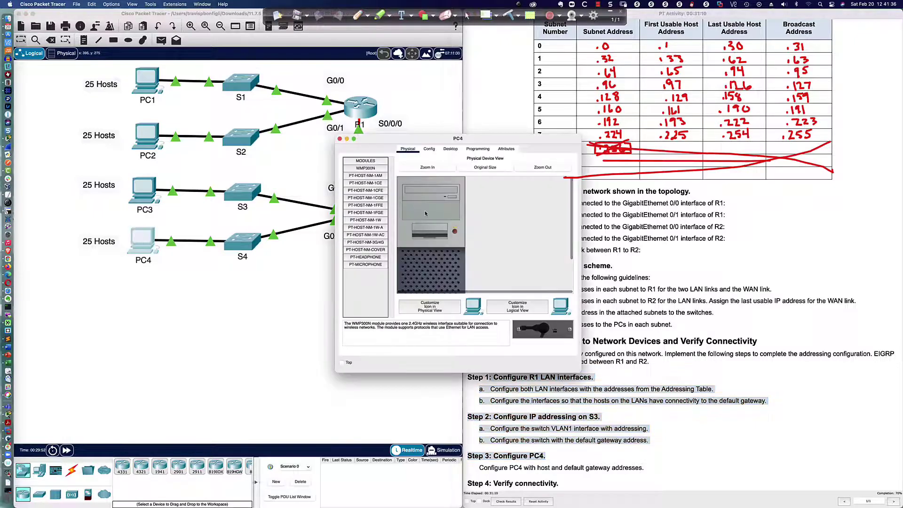
left_click_drag(432, 140, 168, 282)
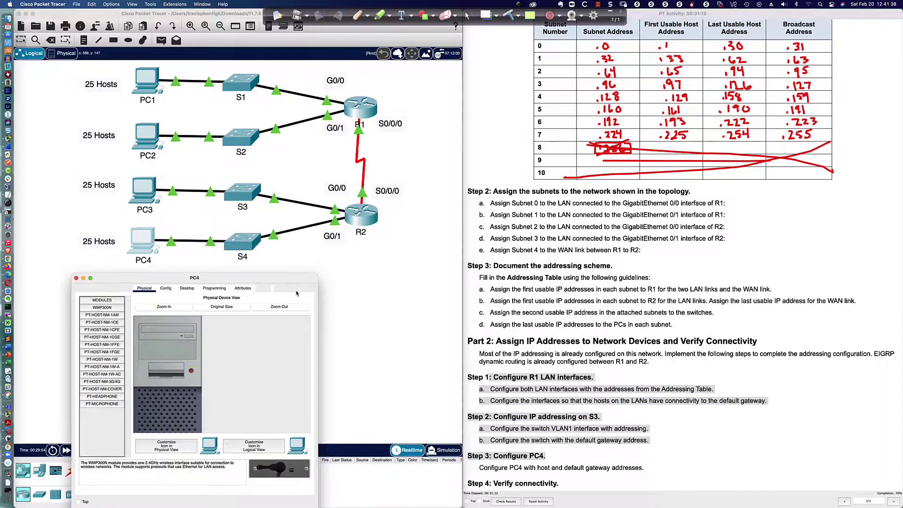
left_click_drag(318, 278, 428, 268)
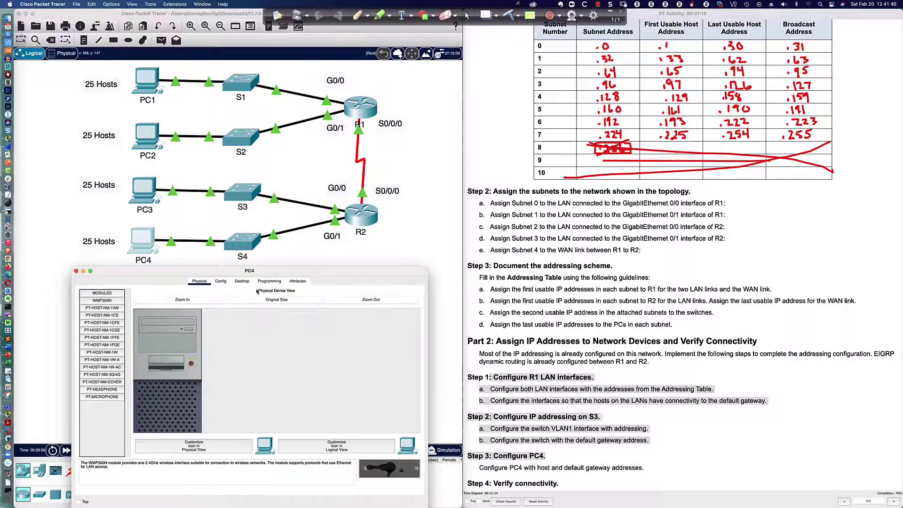
left_click(242, 281)
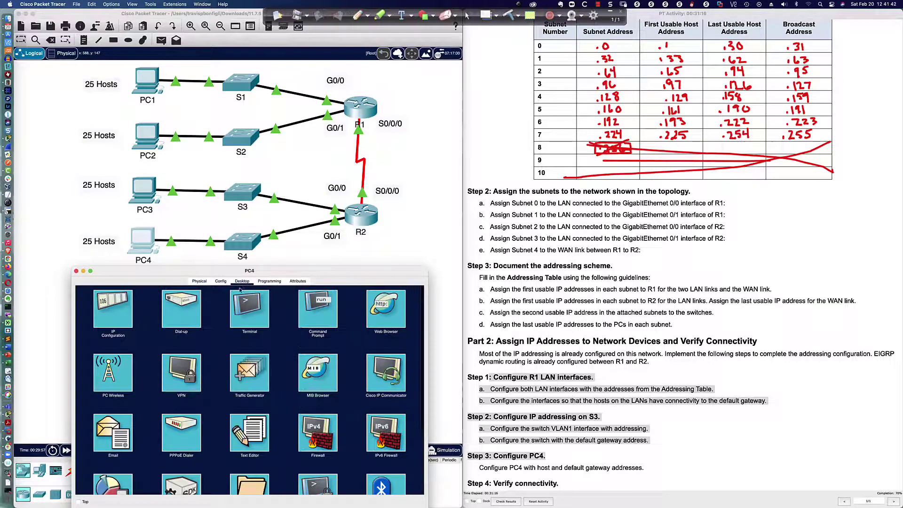
left_click(114, 315)
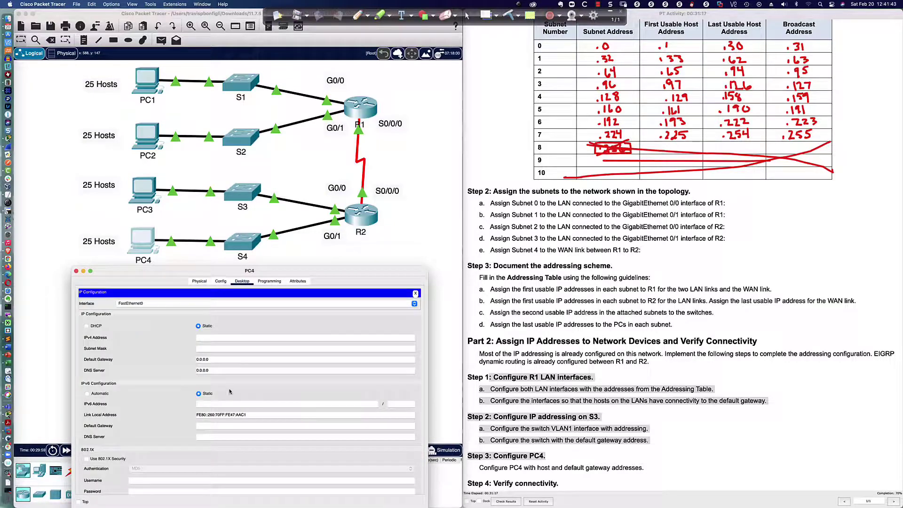
- Assign PC4 the static IPv4 address 192.168.100.126 with subnet mask 255.255.255.224
left_click(209, 339)
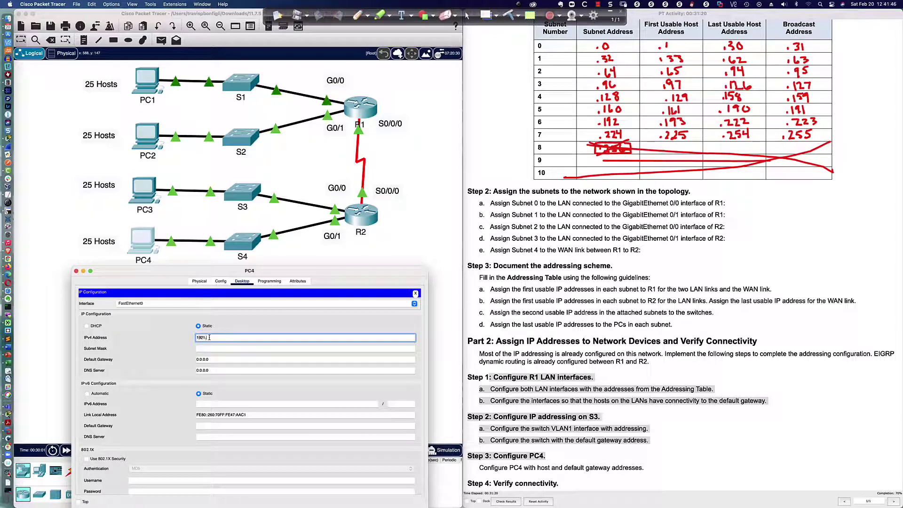
type("192.16")
type("1")
type("8.100")
type(".")
type("12")
type("6")
key("Tab")
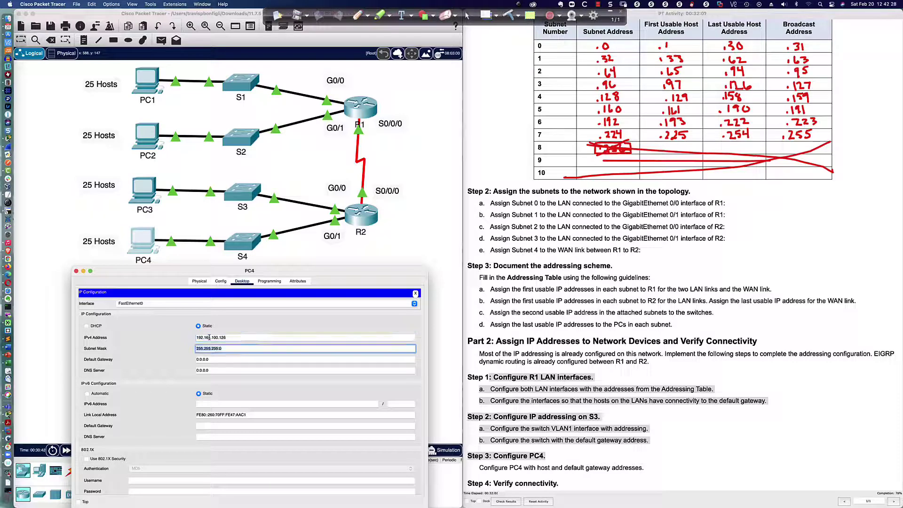
type("255.255.255.224")
key("Tab")
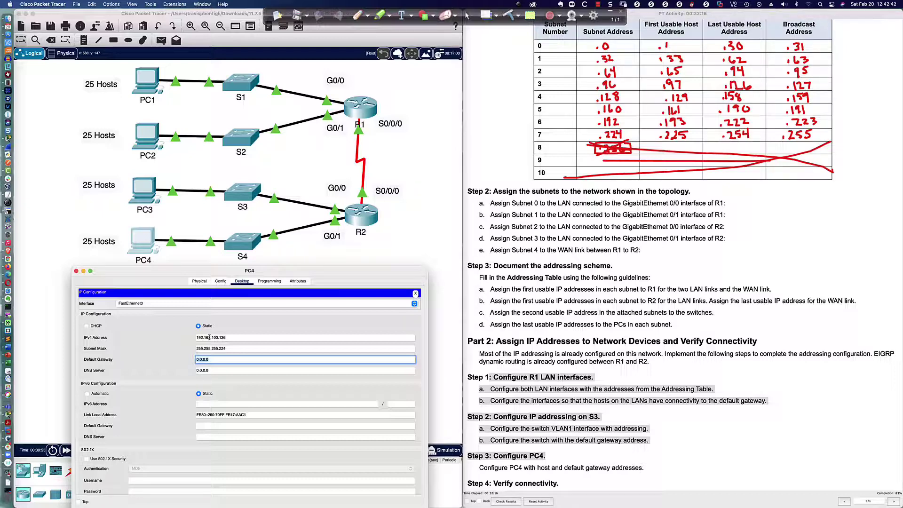
- Set PC4's IPv4 default gateway to 192.168.100.97 and close the IP configuration
type("192.168.100.12")
key("BackSpace")
key("BackSpace")
type("97")
key("Tab")
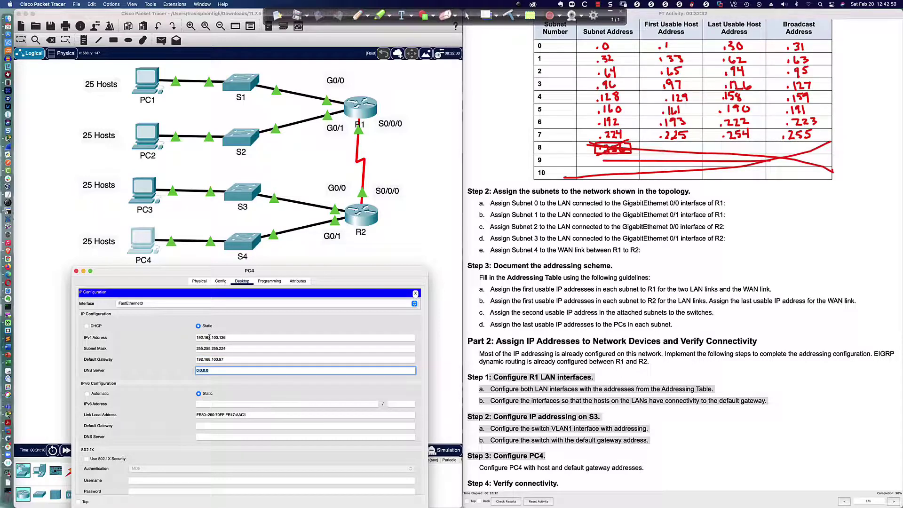
left_click(233, 339)
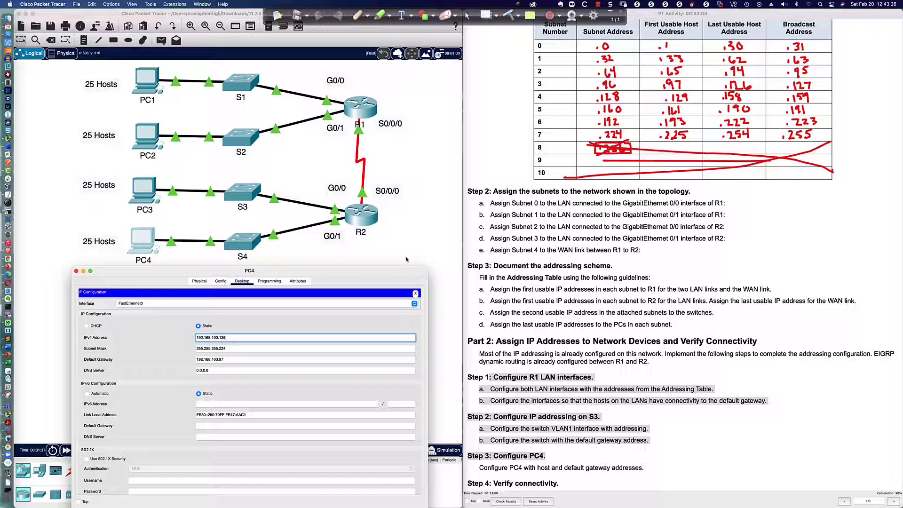
left_click(415, 293)
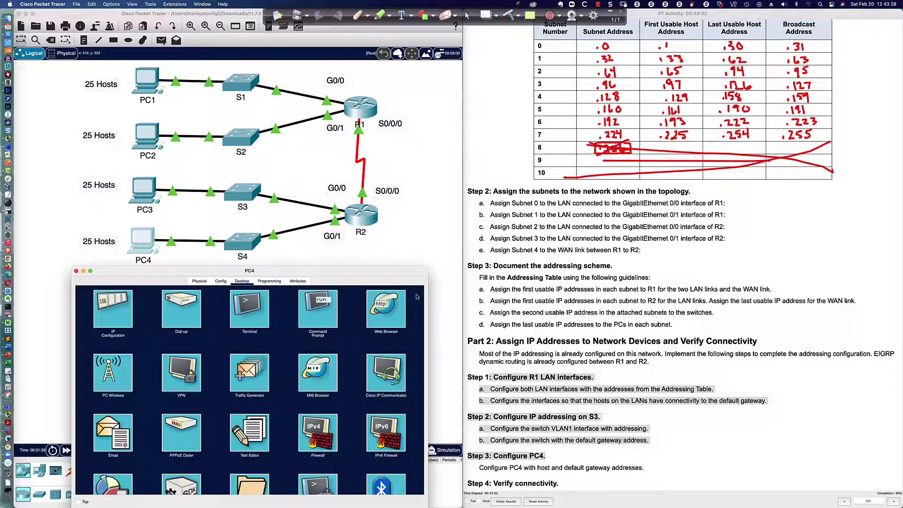
- From PC4's command prompt, ping its default gateway 192.168.100.97 and PC1's address 192.168.100.30
left_click(318, 309)
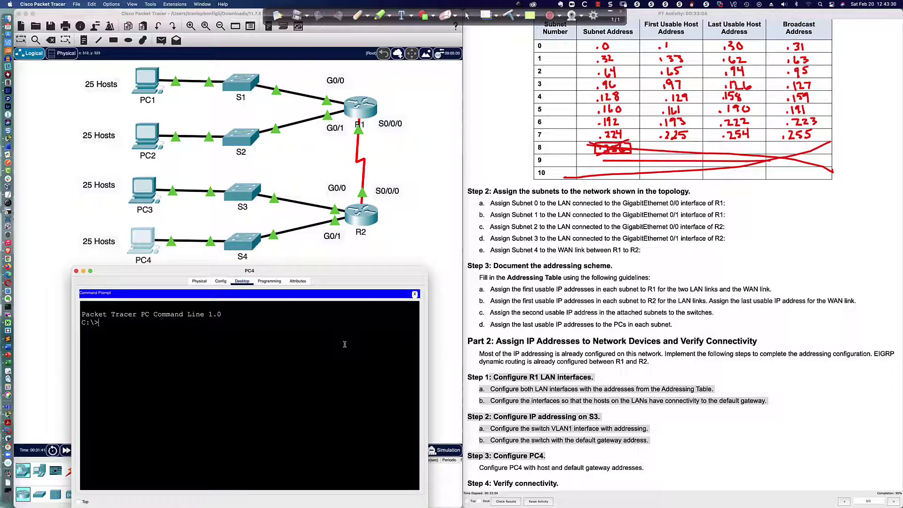
key("Return")
key("Return")
type("ping 192.168.100.")
type("97")
key("Return")
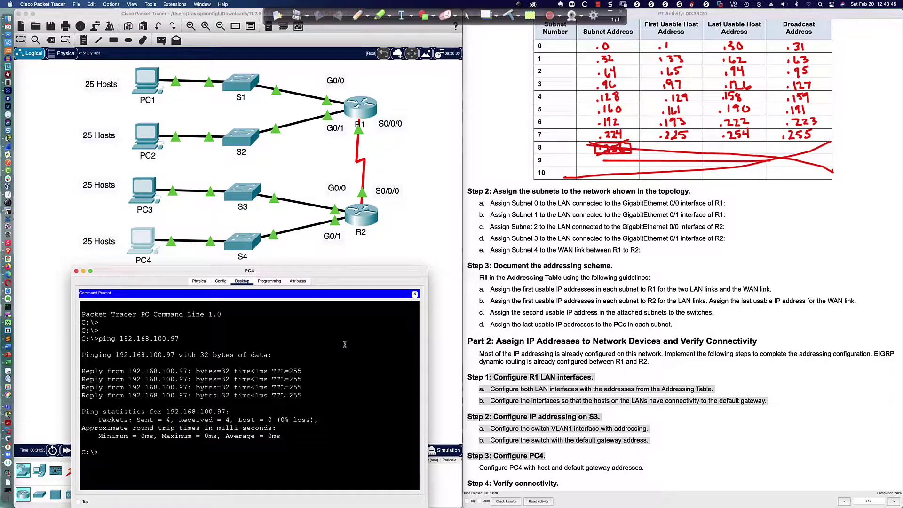
type("ping 192.168.100.30")
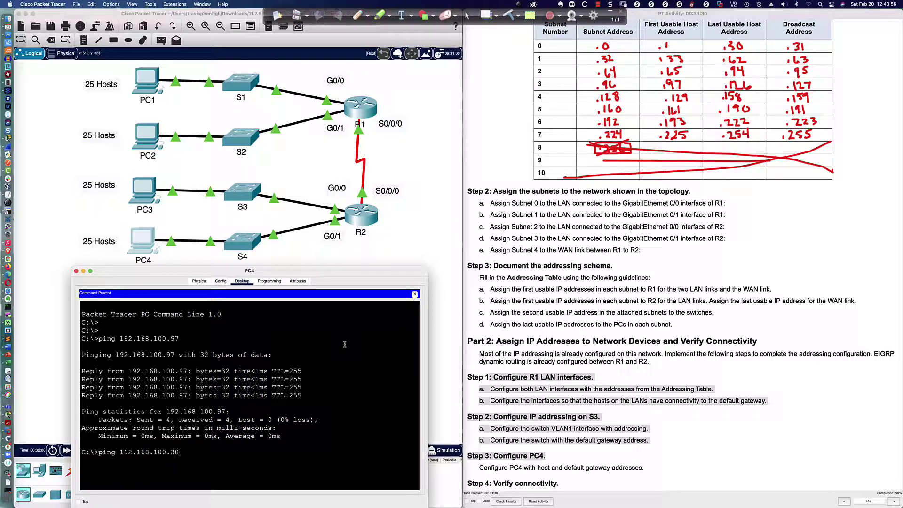
key("Return")
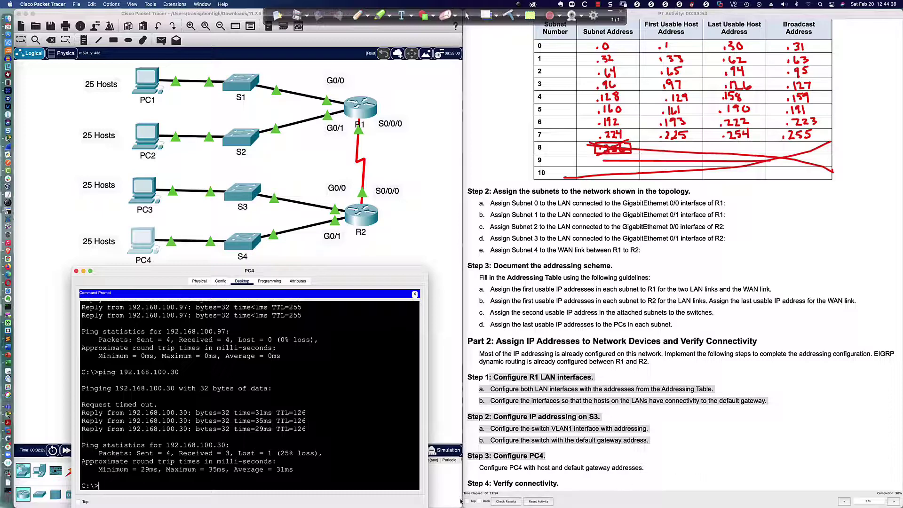
- Check the activity results, review the individual assessment items, and return to the topology with the instructions beside it
left_click(506, 501)
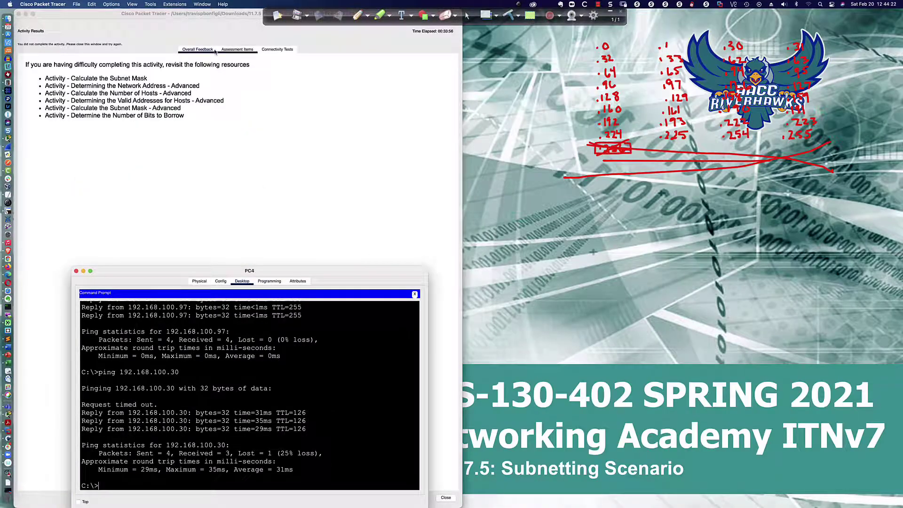
left_click(237, 50)
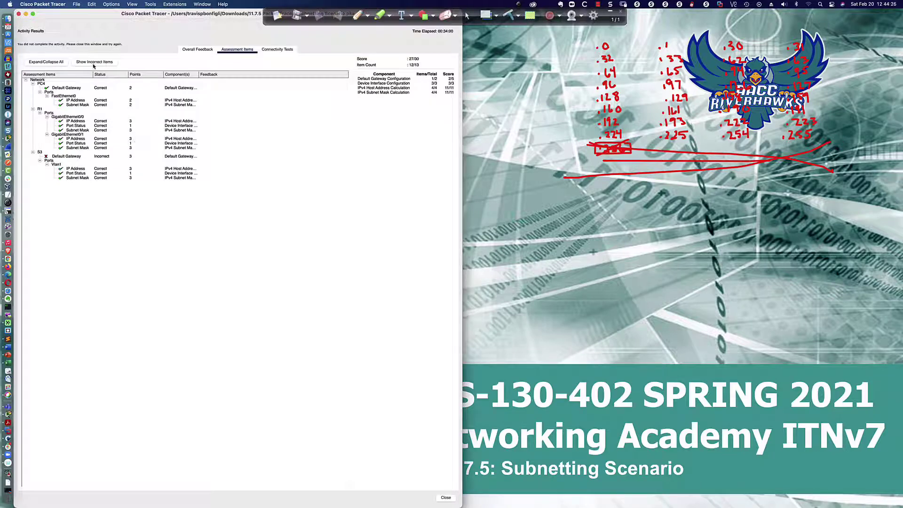
left_click(18, 15)
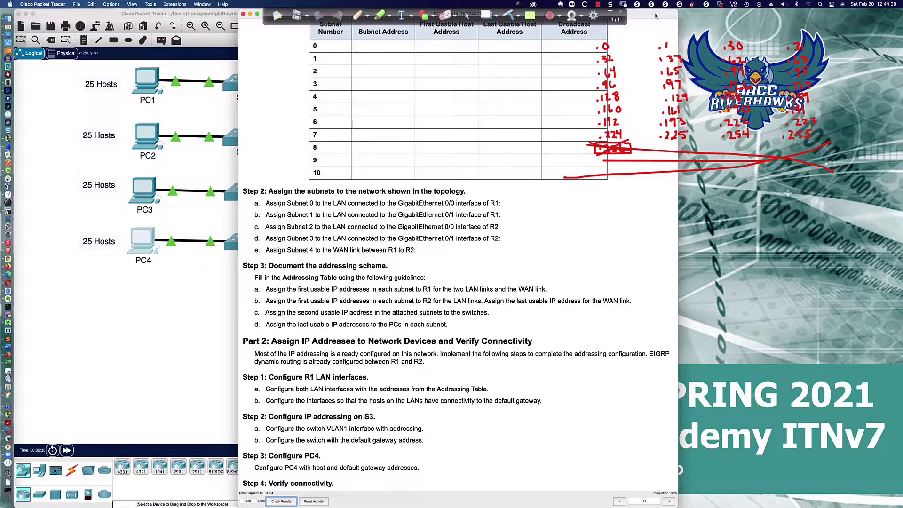
left_click_drag(657, 10, 881, 10)
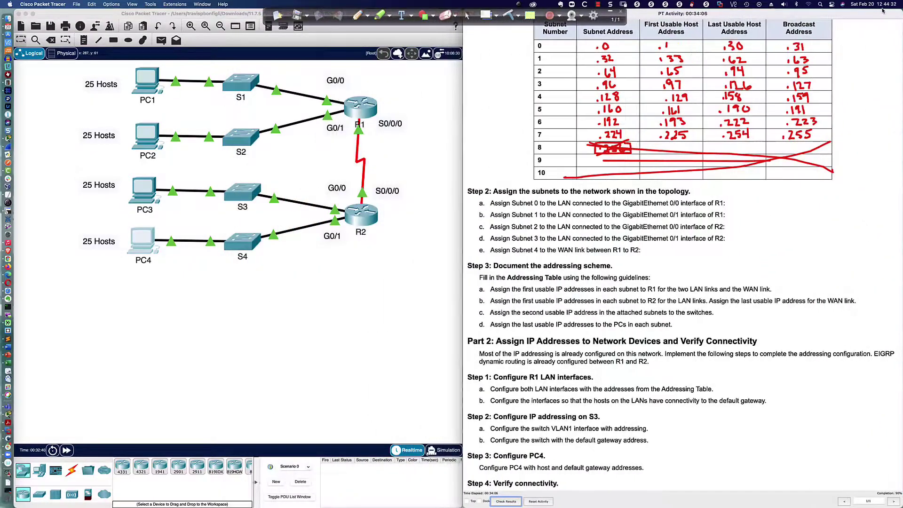
- Open S3's command line and enter global configuration mode with conf t
left_click(236, 193)
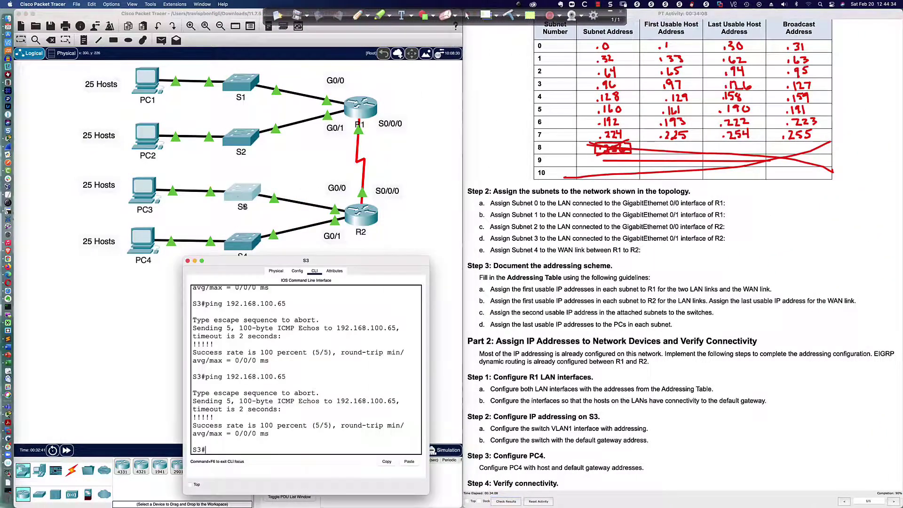
key("Return")
key("Return")
key("Return")
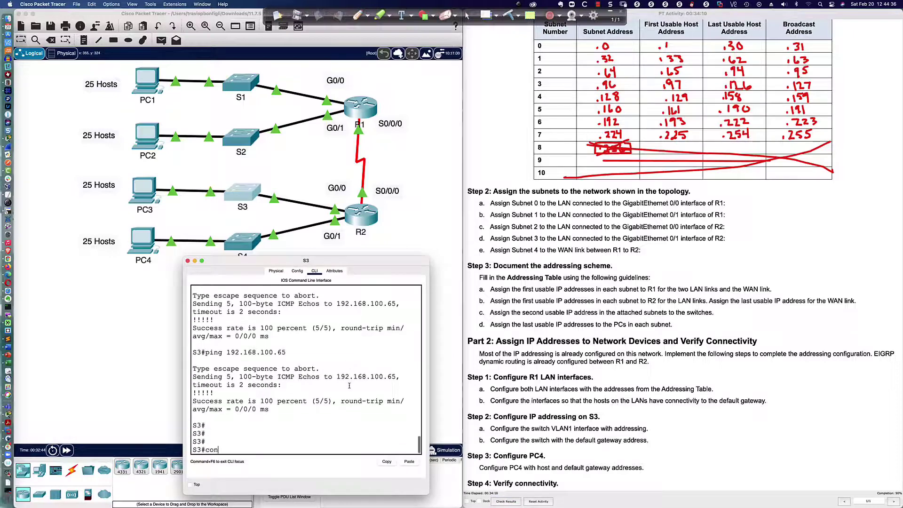
type("conf t")
key("Return")
key("Return")
key("Return")
- Set S3's default gateway to 192.168.100.65 with ip default-gateway and exit configuration mode with end
type("ip def")
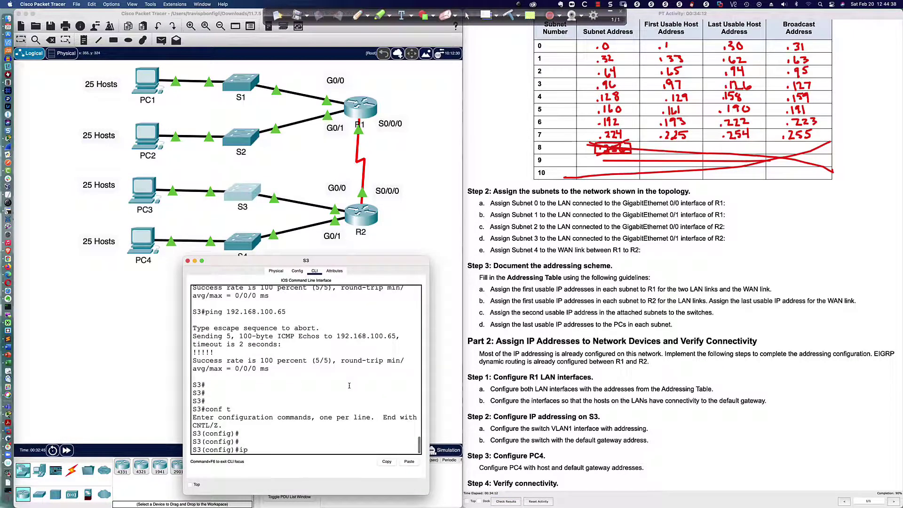
key("Tab")
type("192.")
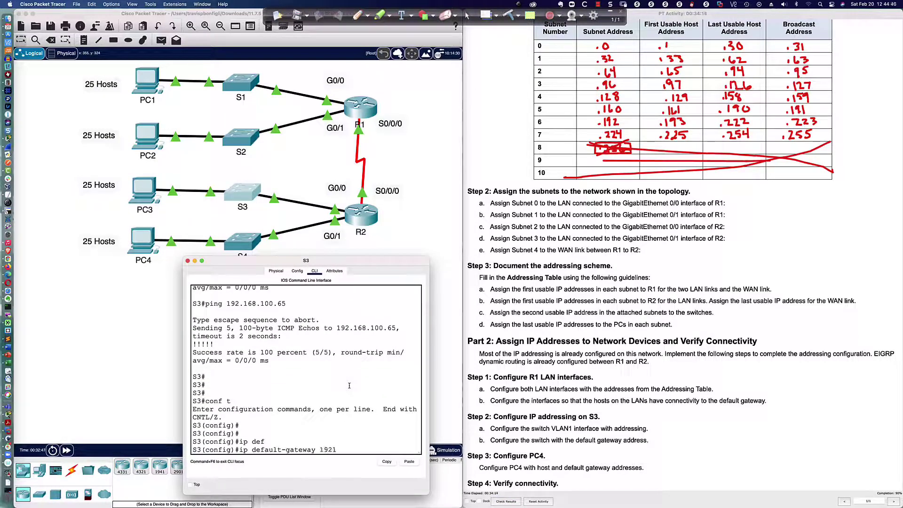
type("168")
type("100.65")
key("Return")
key("Return")
key("Return")
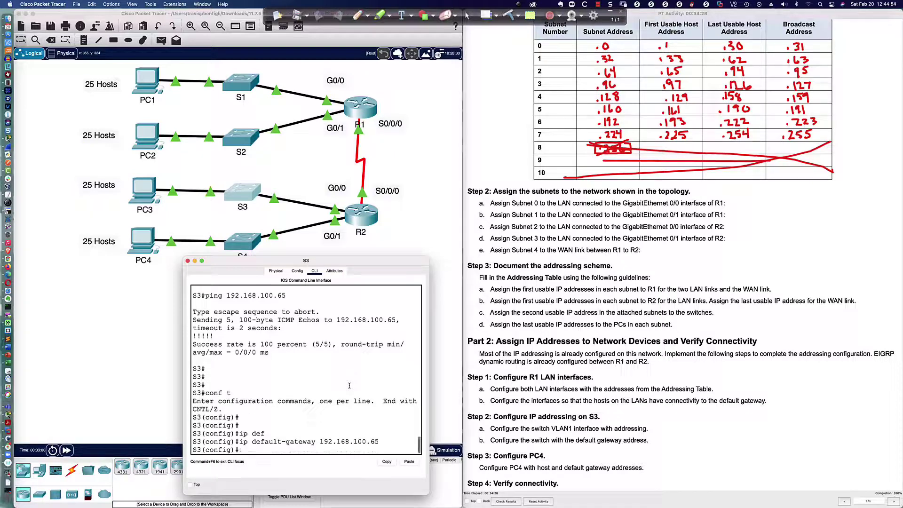
type("end")
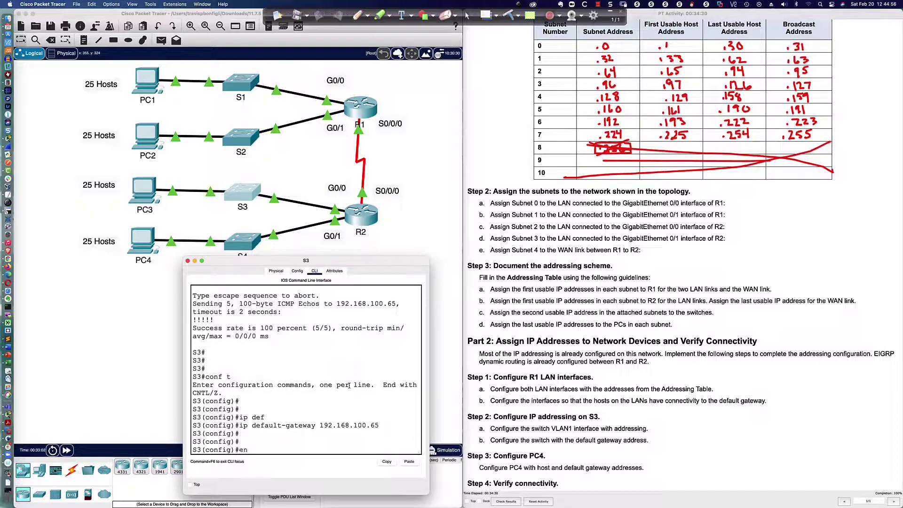
key("Return")
key("Return")
key("Return")
key("Return")
- Ping PC1's address 192.168.100.30 from S3 to test connectivity across the routers
type("ping ")
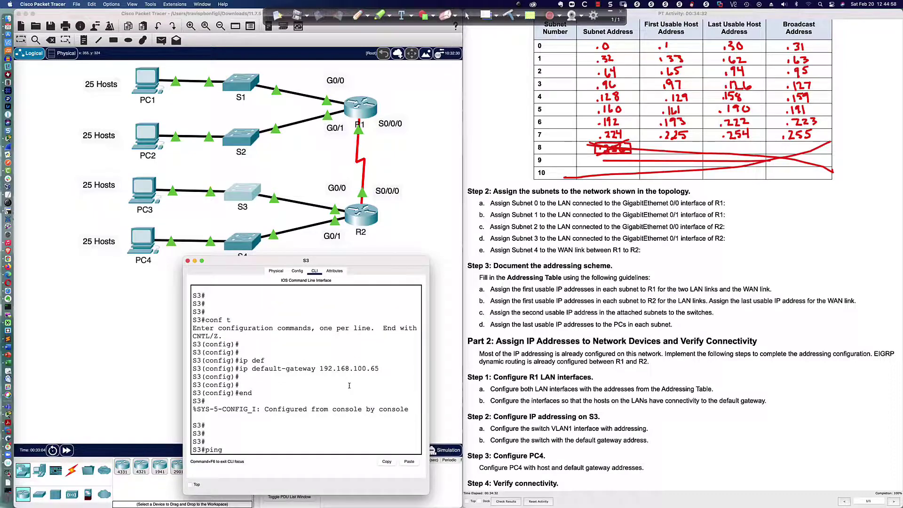
type("192.168.100.30")
key("Return")
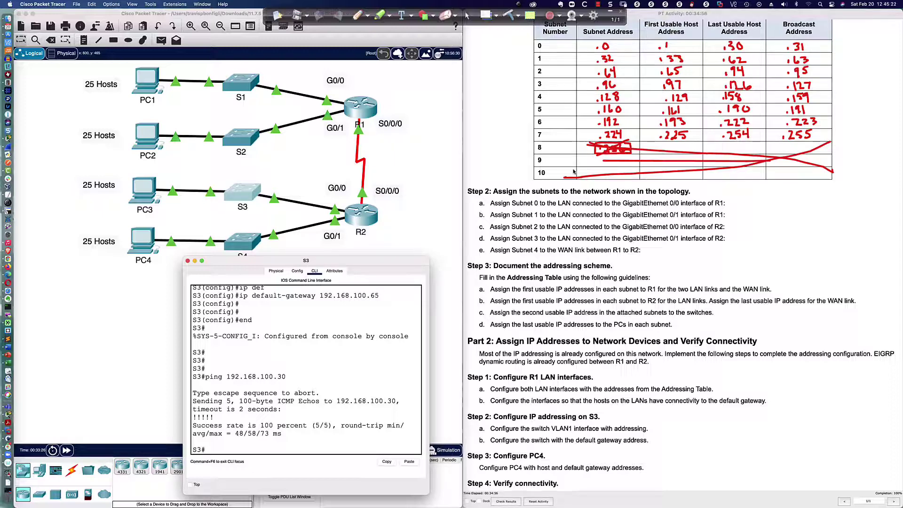
- Switch to Microsoft PowerPoint
key("super+Tab")
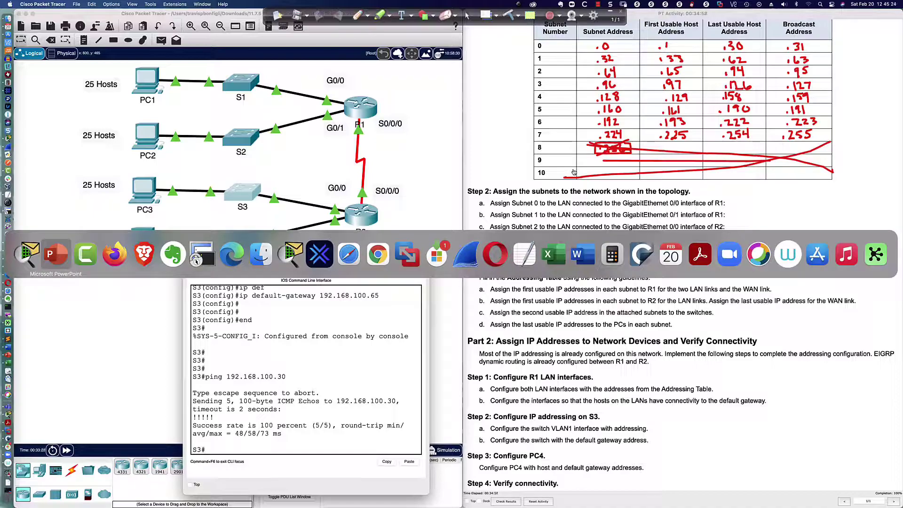